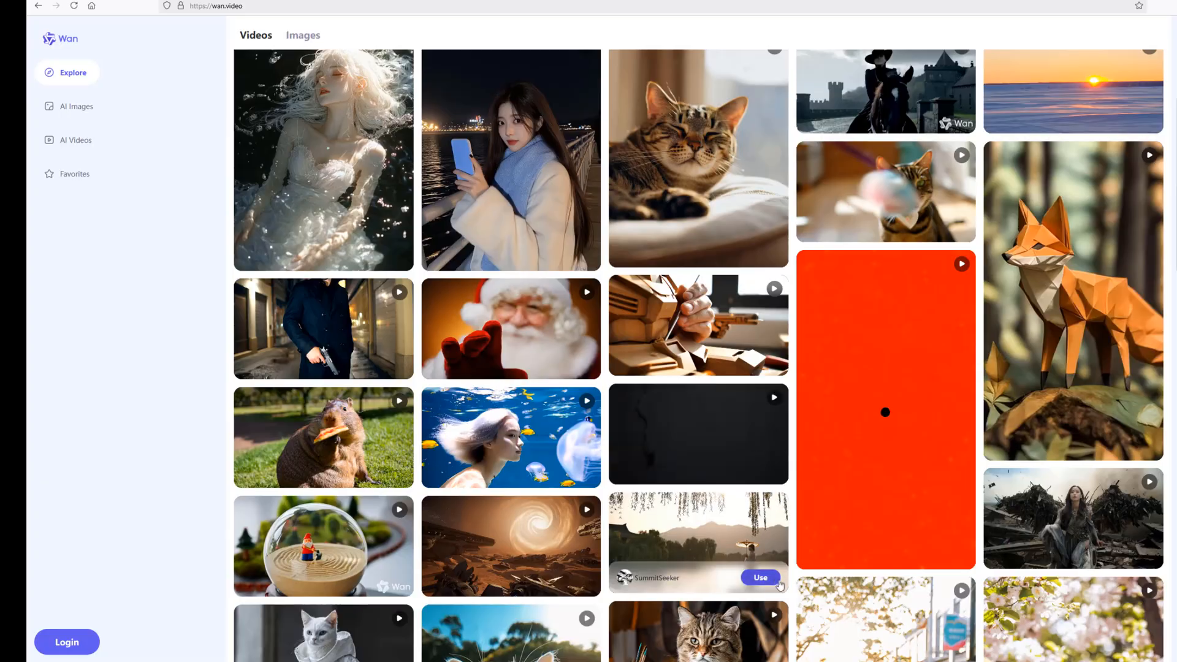
Load the lakeside gallery video into the Image2Video form and look at the AI Images page
{"action": "left_click", "coordinate": [760, 573]}
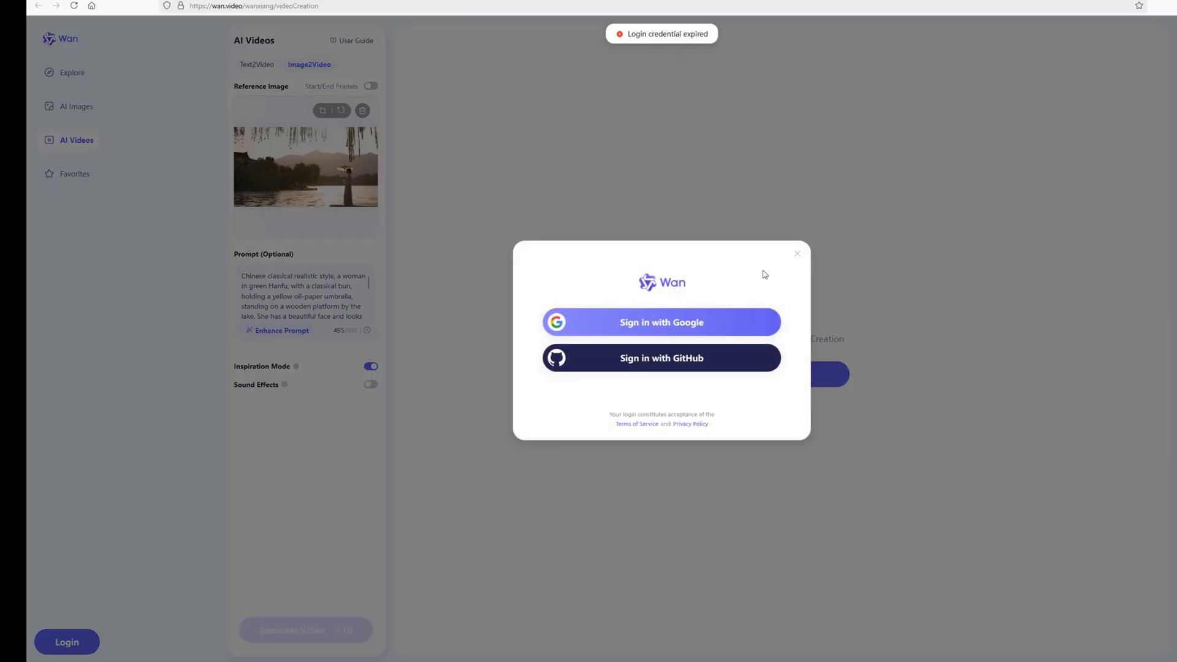
{"action": "left_click", "coordinate": [797, 254]}
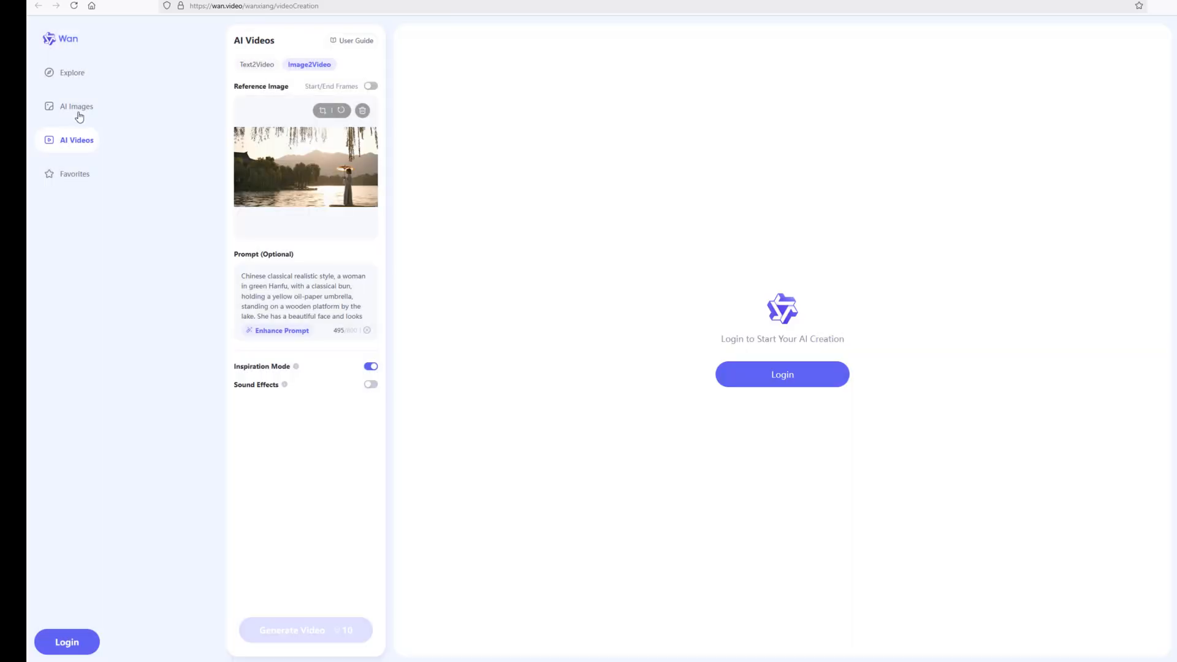
{"action": "left_click", "coordinate": [78, 111]}
{"action": "left_click", "coordinate": [796, 254]}
Return to the Explore page and browse the gallery of sample videos
{"action": "left_click", "coordinate": [76, 42]}
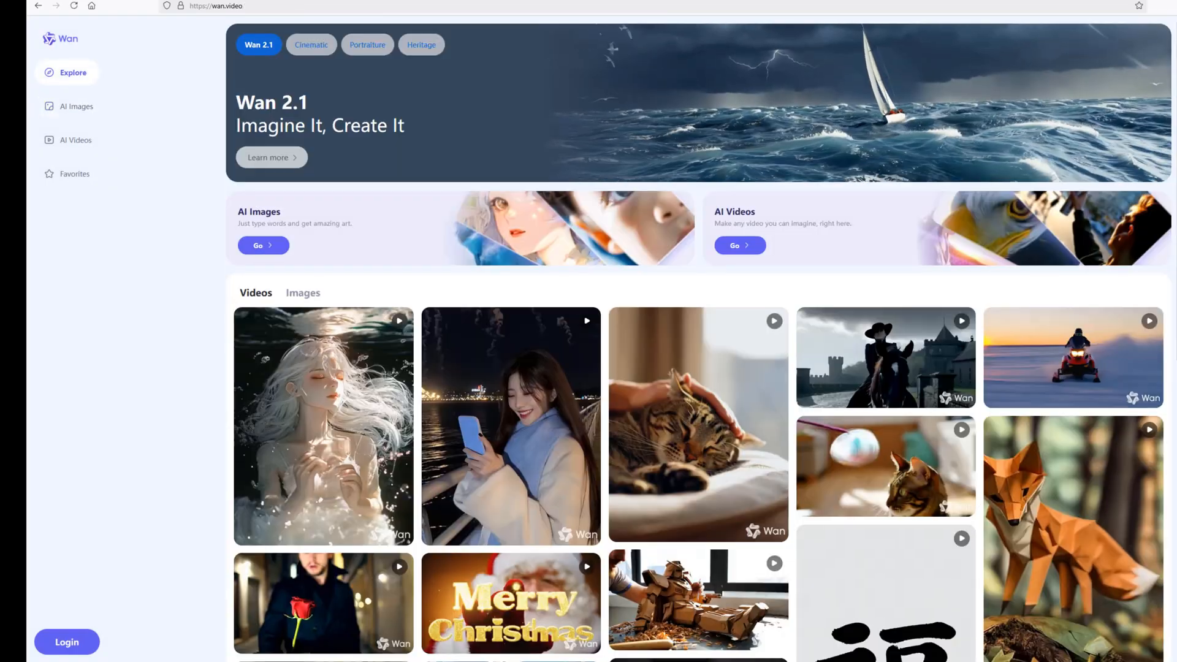
{"action": "scroll", "coordinate": [699, 353], "scroll_direction": "down", "scroll_amount": 5}
{"action": "scroll", "coordinate": [699, 353], "scroll_direction": "down", "scroll_amount": 5}
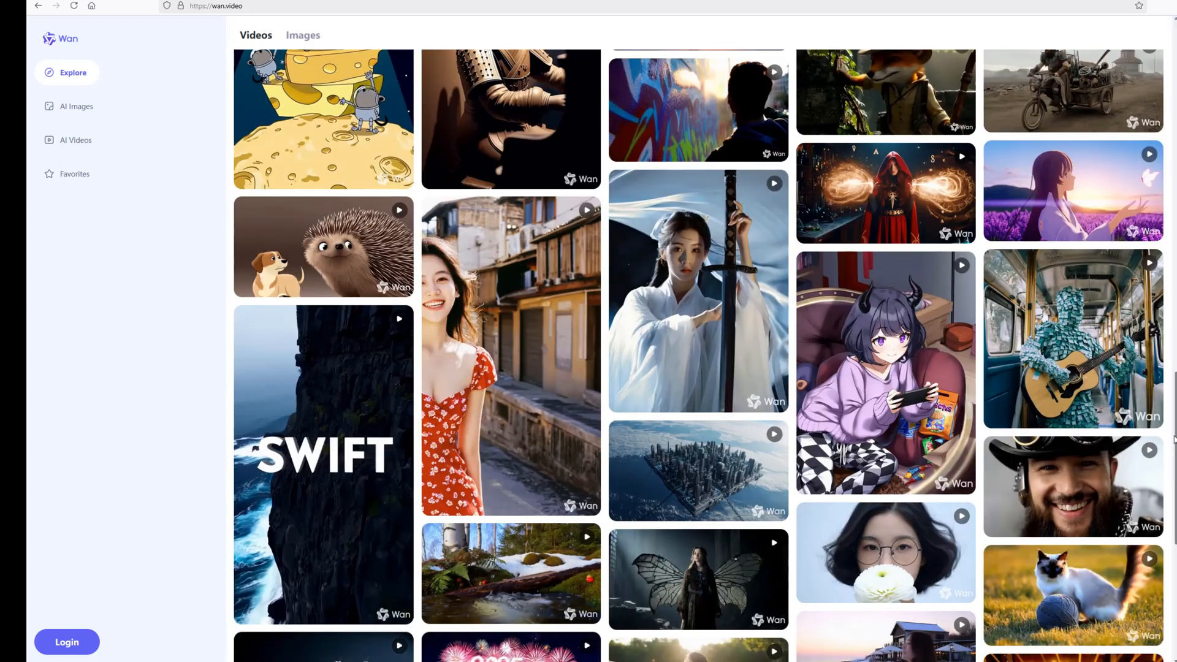
{"action": "mouse_move", "coordinate": [548, 465]}
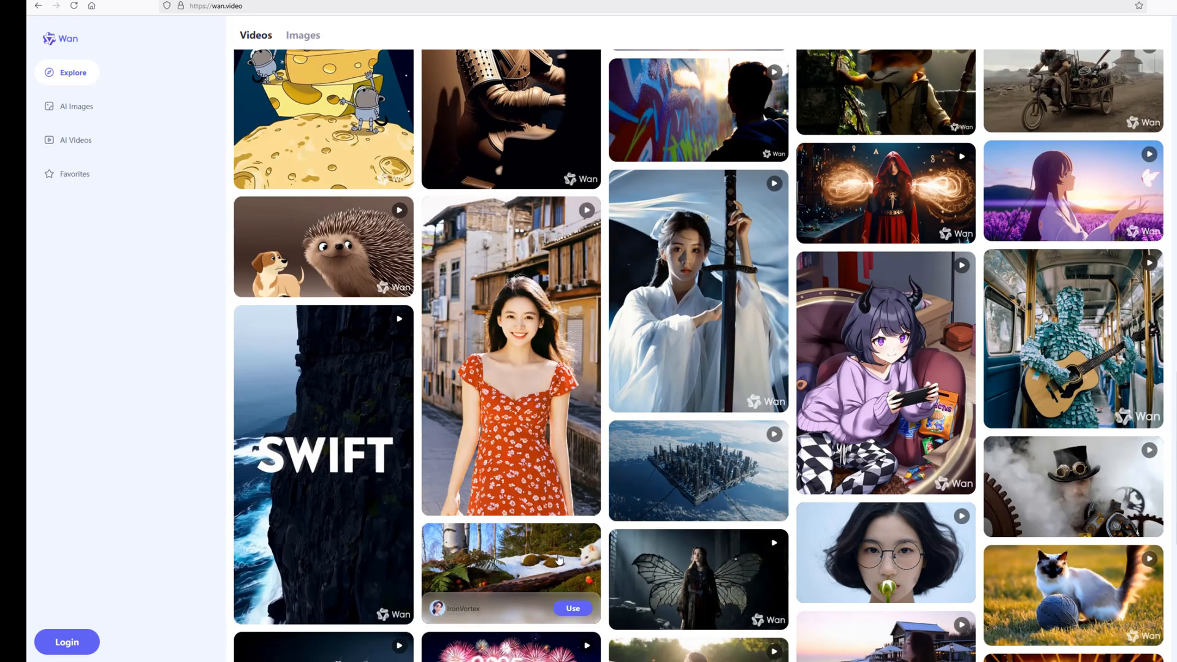
{"action": "scroll", "coordinate": [1156, 570], "scroll_direction": "down", "scroll_amount": 2}
{"action": "scroll", "coordinate": [1157, 570], "scroll_direction": "down", "scroll_amount": 5}
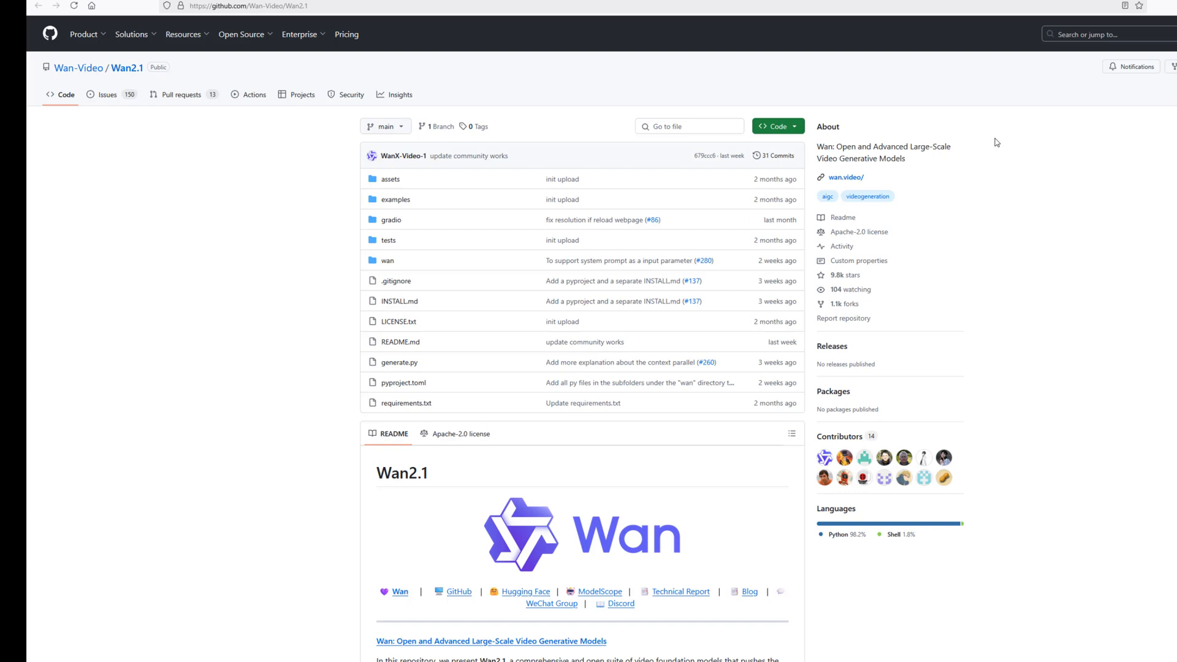
Switch to the Wan2.1 GitHub repository, review the README's key features and play the demo video
{"action": "scroll", "coordinate": [582, 337], "scroll_direction": "down", "scroll_amount": 7}
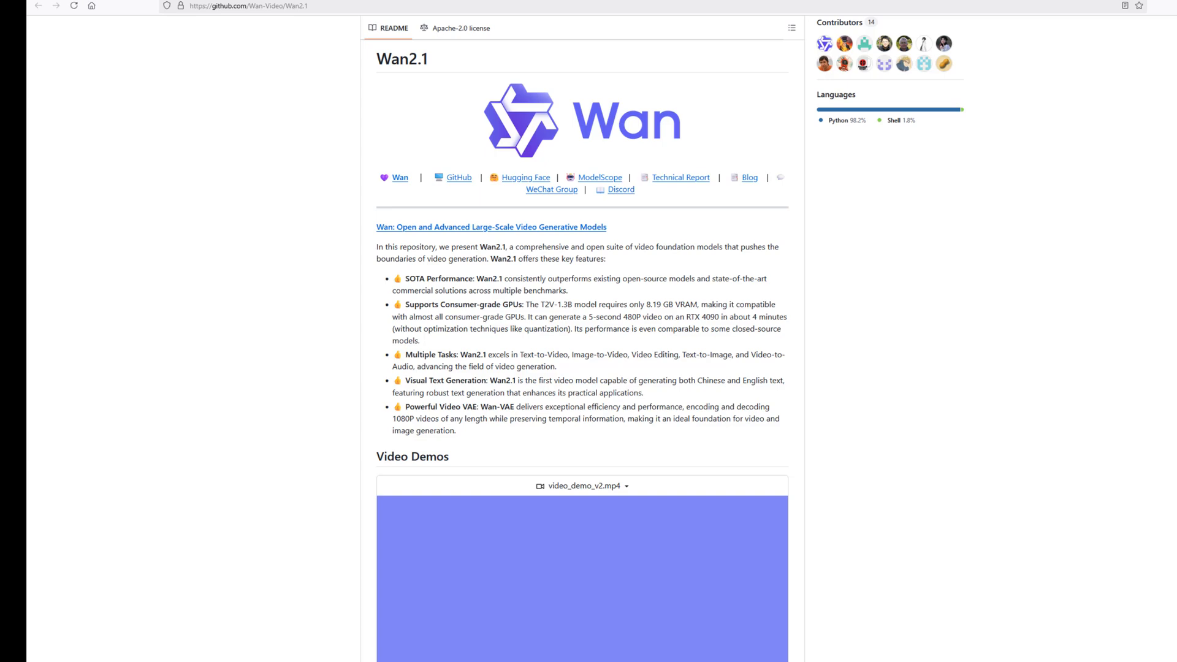
{"action": "scroll", "coordinate": [1088, 228], "scroll_direction": "down", "scroll_amount": 7}
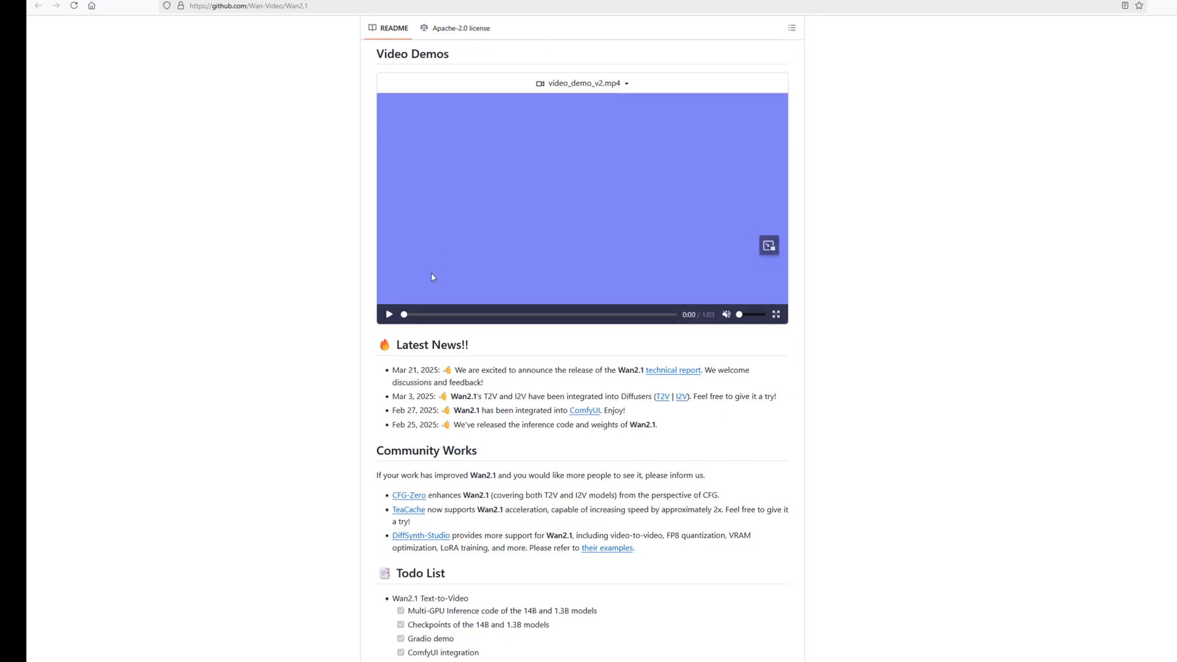
{"action": "left_click", "coordinate": [388, 315]}
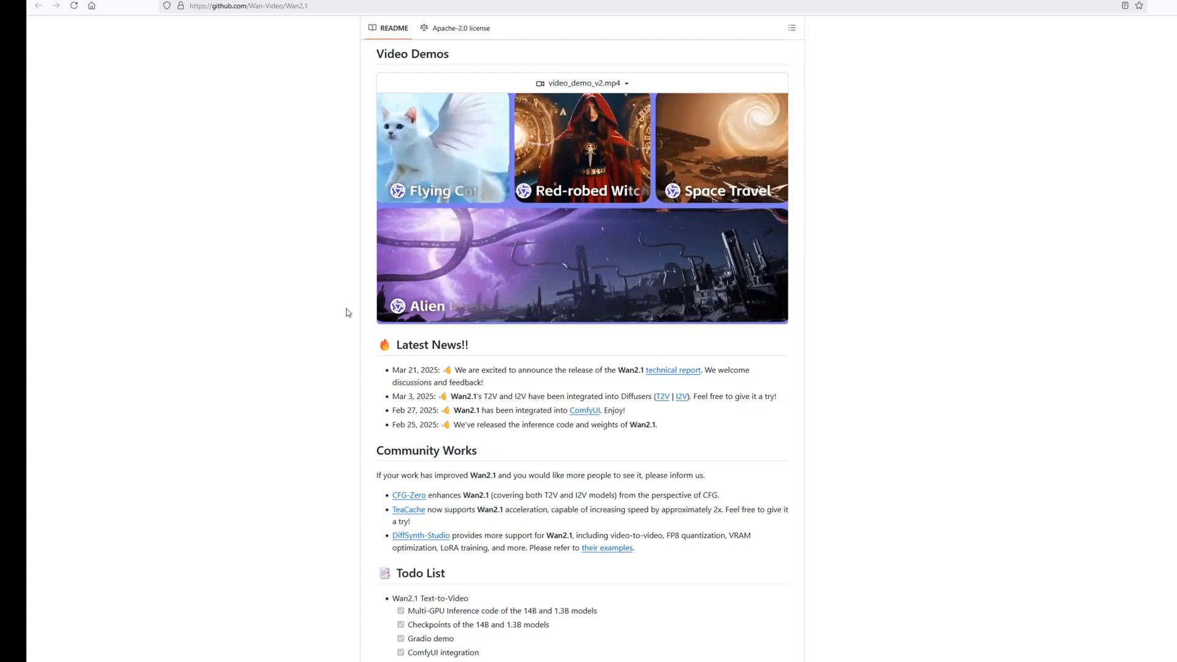
Examine the README's Todo List and Quickstart sections, highlighting the Model Download table
{"action": "scroll", "coordinate": [490, 276], "scroll_direction": "down", "scroll_amount": 9}
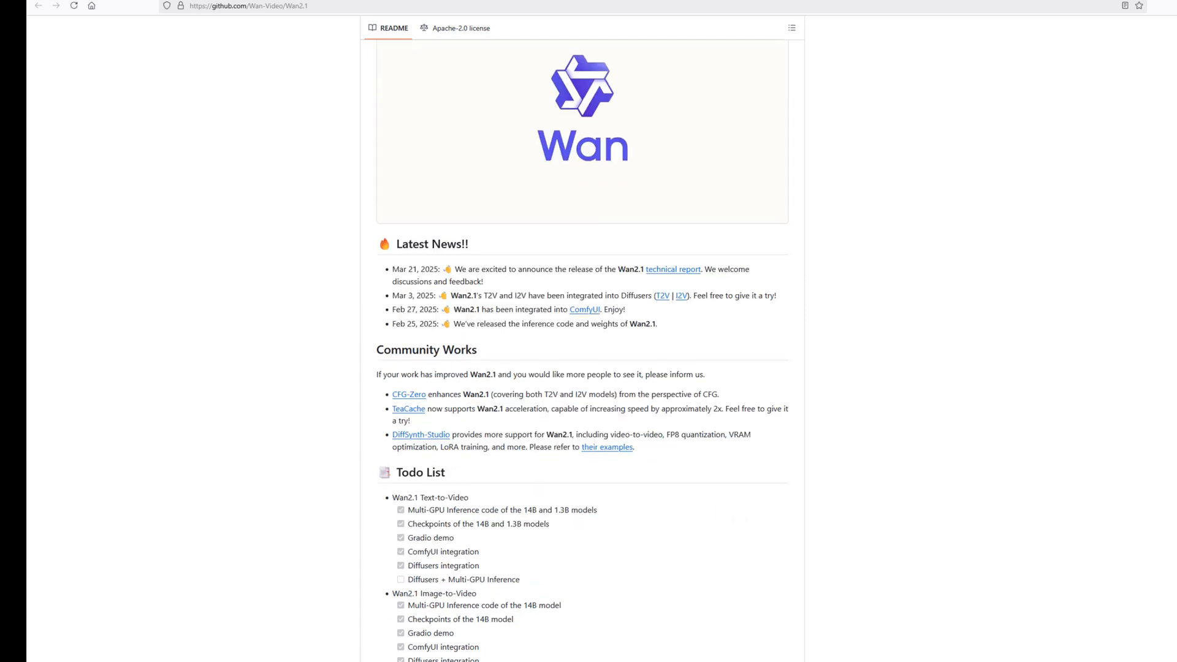
{"action": "scroll", "coordinate": [579, 350], "scroll_direction": "up", "scroll_amount": 1}
{"action": "scroll", "coordinate": [579, 349], "scroll_direction": "down", "scroll_amount": 4}
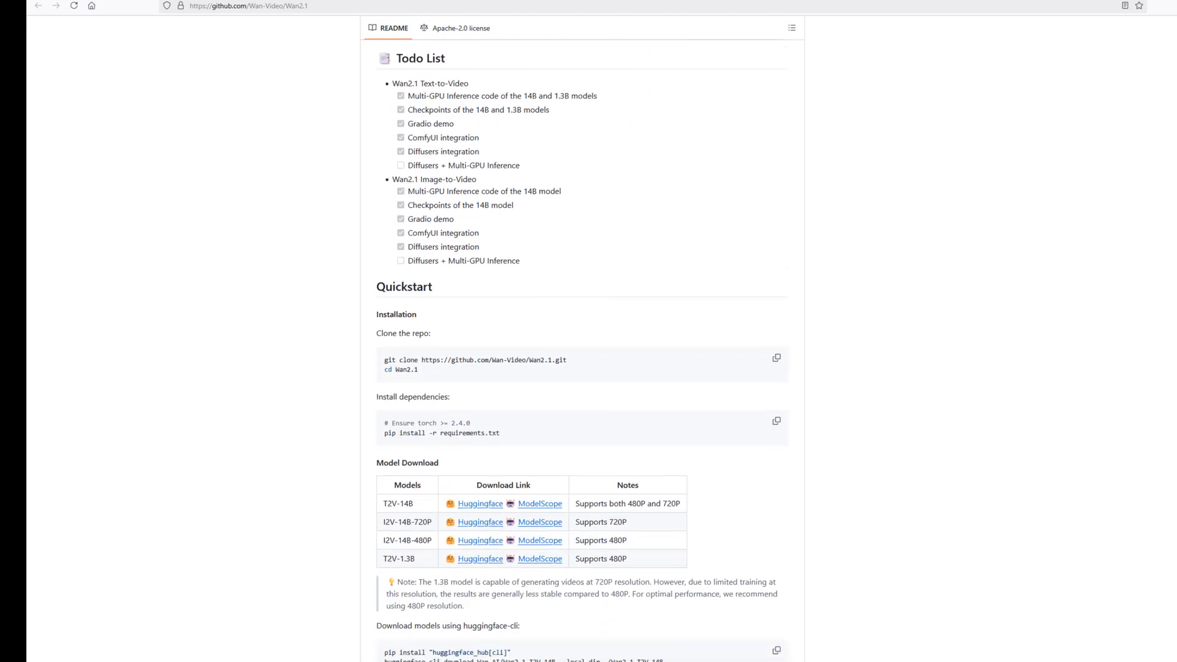
{"action": "left_click_drag", "start_coordinate": [376, 234], "coordinate": [730, 340]}
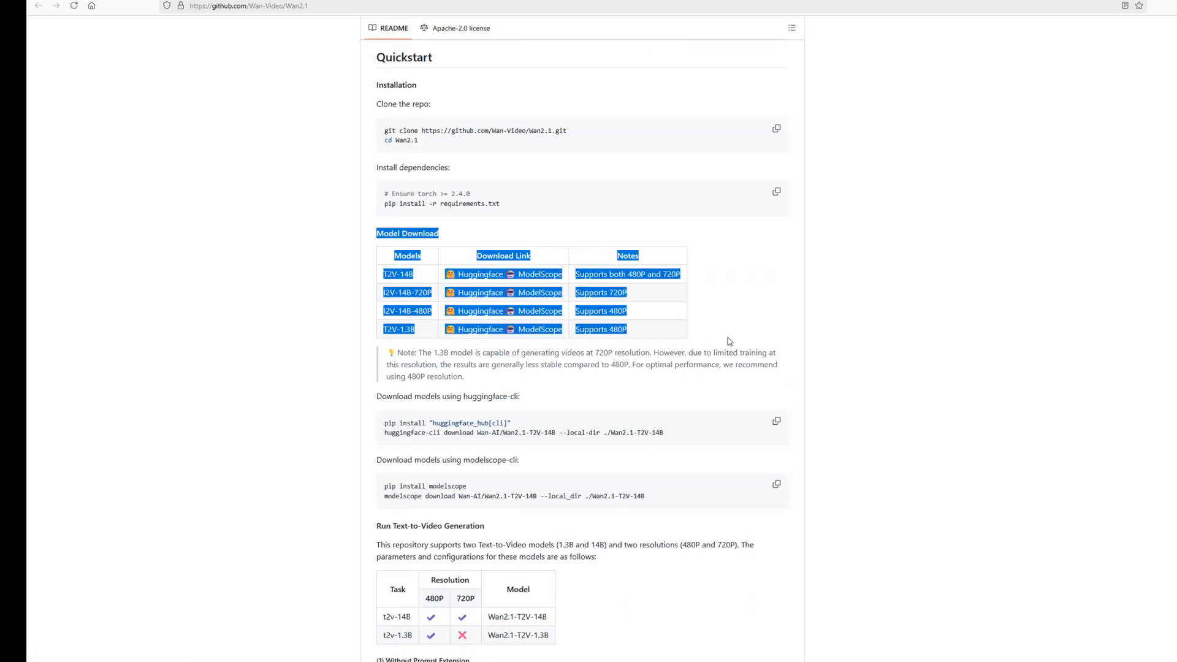
{"action": "left_click", "coordinate": [812, 347]}
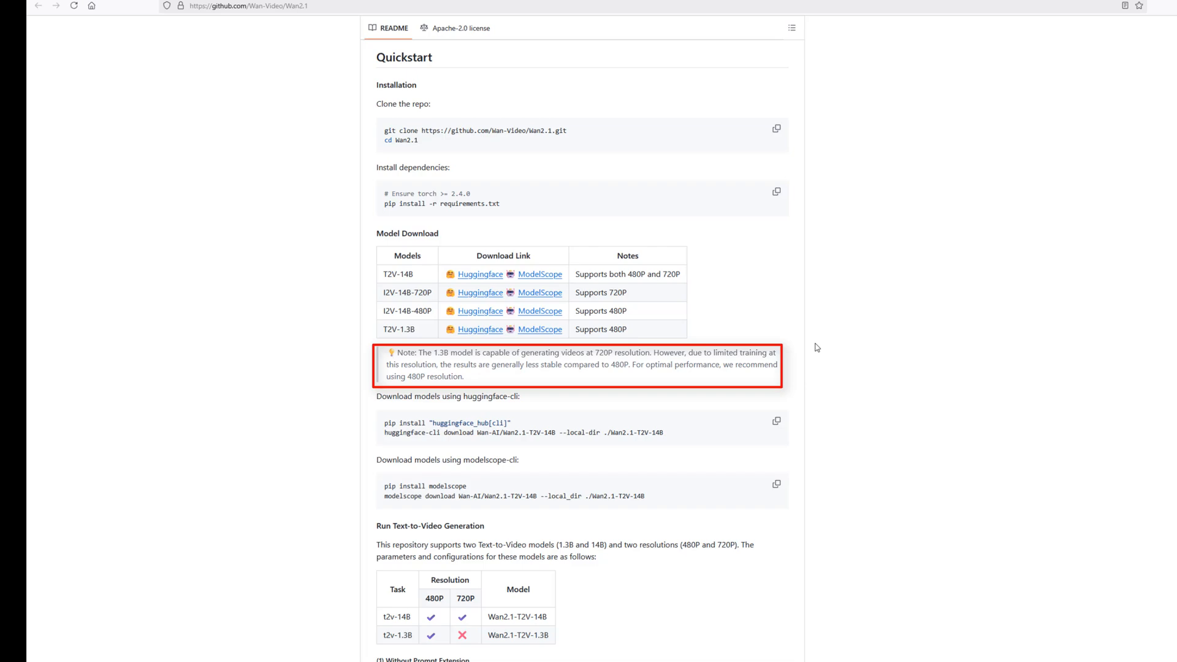
Read the README's instructions for running text-to-video and image-to-video generation, with and without prompt extension
{"action": "scroll", "coordinate": [817, 348], "scroll_direction": "down", "scroll_amount": 5}
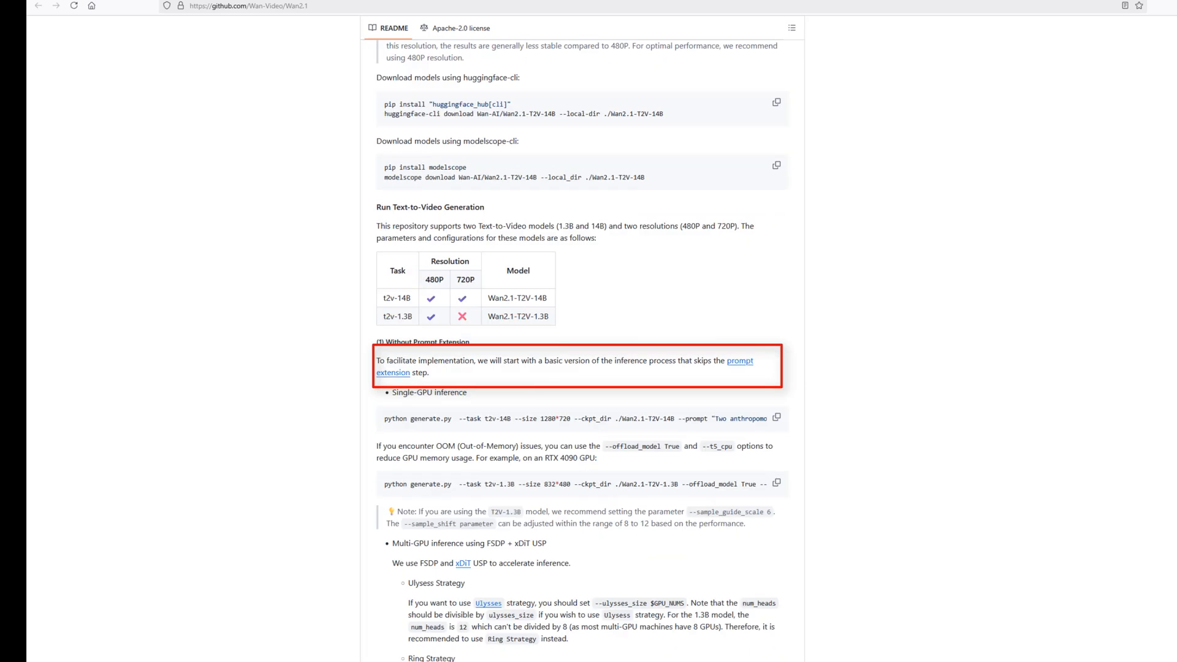
{"action": "scroll", "coordinate": [582, 350], "scroll_direction": "down", "scroll_amount": 3}
{"action": "scroll", "coordinate": [583, 349], "scroll_direction": "up", "scroll_amount": 3}
{"action": "scroll", "coordinate": [582, 349], "scroll_direction": "down", "scroll_amount": 3}
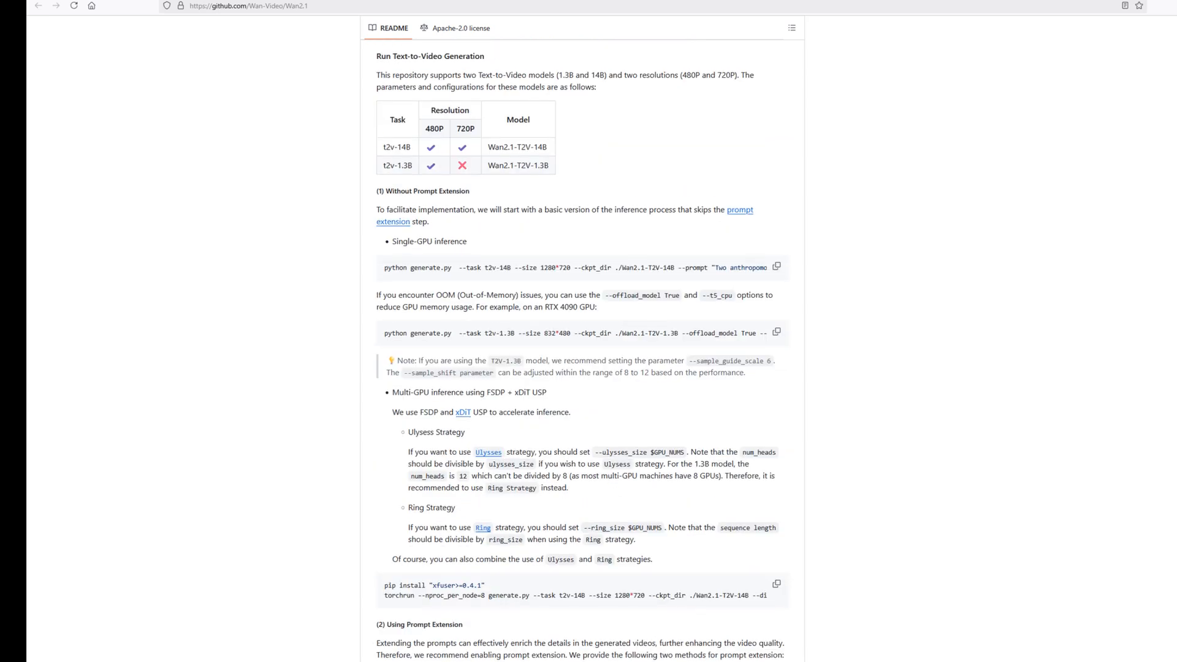
{"action": "scroll", "coordinate": [582, 349], "scroll_direction": "down", "scroll_amount": 15}
{"action": "scroll", "coordinate": [583, 349], "scroll_direction": "down", "scroll_amount": 6}
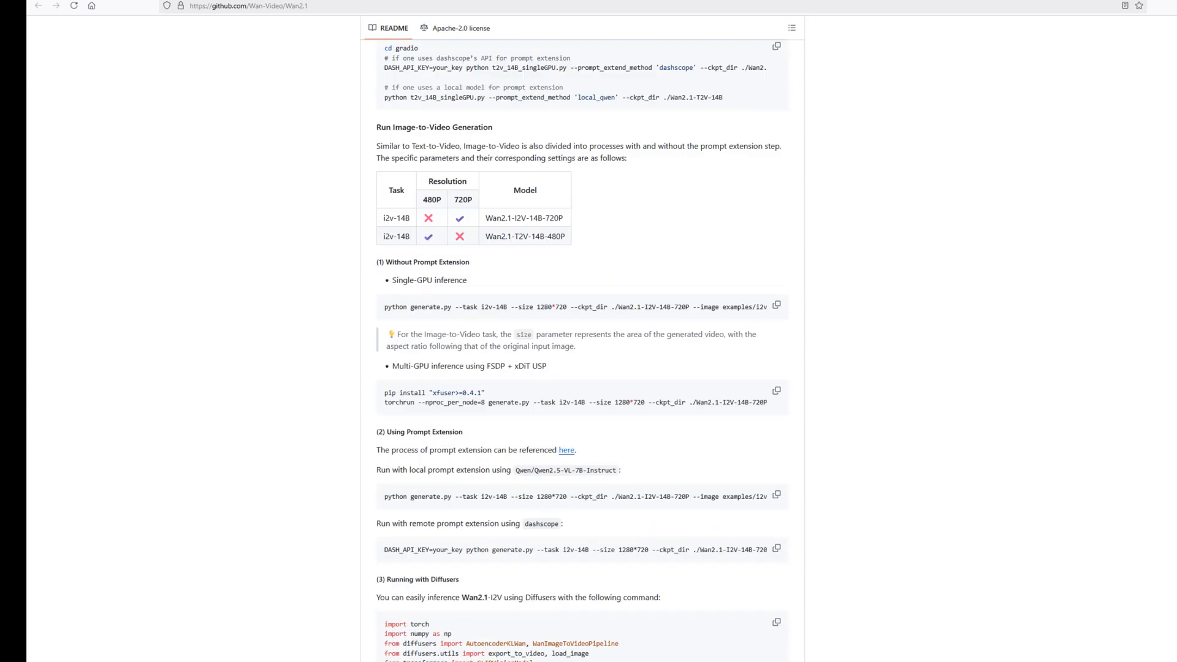
{"action": "scroll", "coordinate": [582, 350], "scroll_direction": "up", "scroll_amount": 1}
{"action": "scroll", "coordinate": [582, 350], "scroll_direction": "down", "scroll_amount": 15}
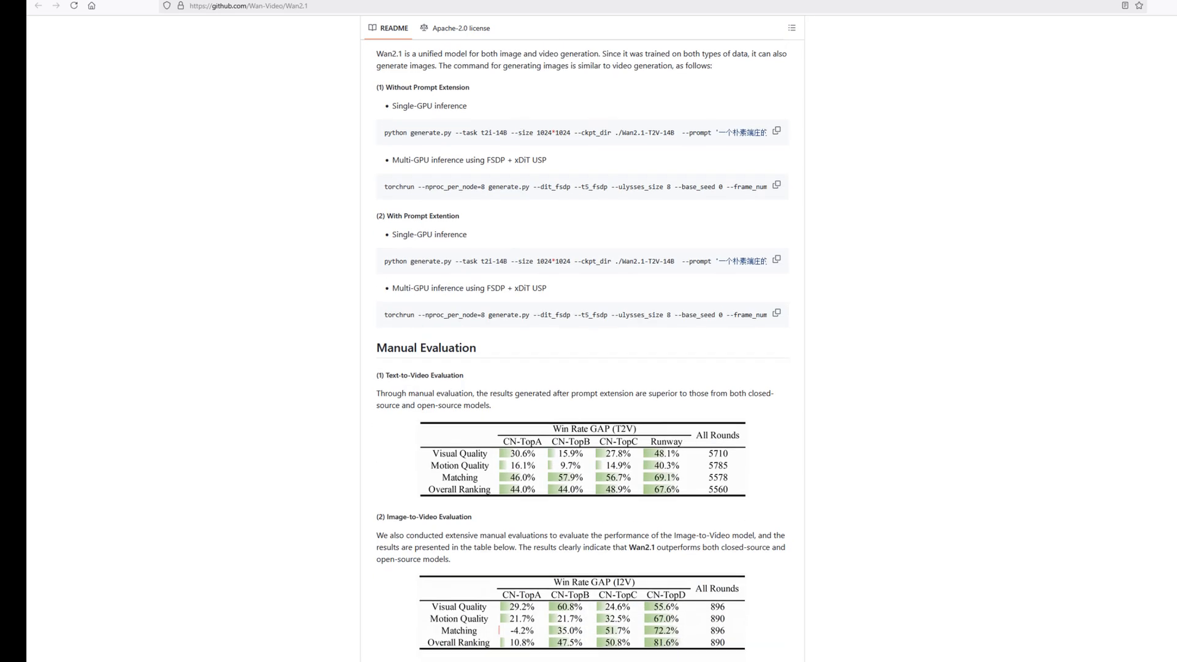
Examine the README's manual evaluation, GPU efficiency, model introduction and SOTA comparison sections
{"action": "scroll", "coordinate": [583, 349], "scroll_direction": "down", "scroll_amount": 6}
{"action": "scroll", "coordinate": [582, 349], "scroll_direction": "down", "scroll_amount": 7}
{"action": "scroll", "coordinate": [582, 349], "scroll_direction": "up", "scroll_amount": 9}
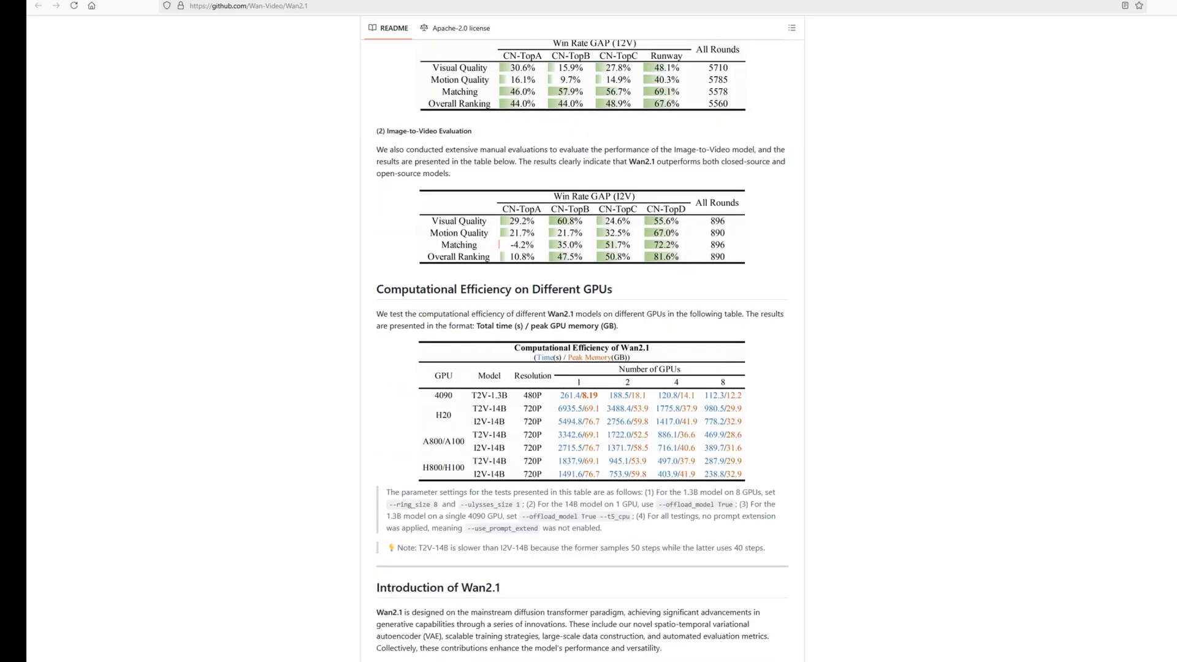
{"action": "scroll", "coordinate": [583, 350], "scroll_direction": "down", "scroll_amount": 8}
{"action": "scroll", "coordinate": [582, 349], "scroll_direction": "down", "scroll_amount": 6}
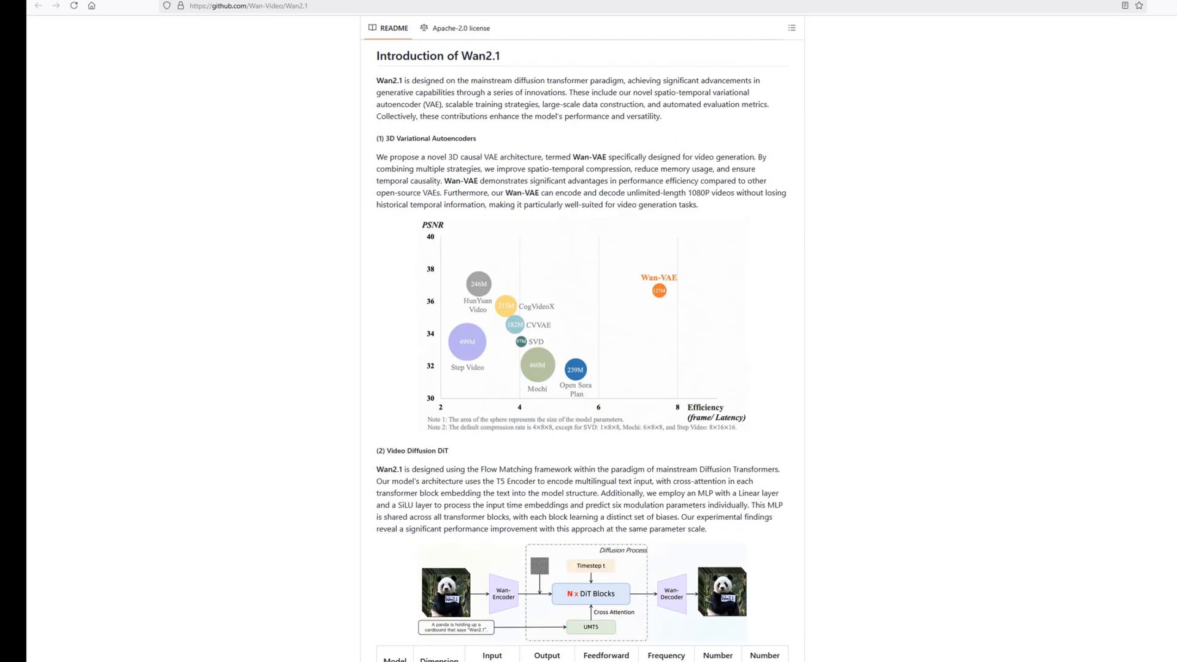
{"action": "scroll", "coordinate": [583, 350], "scroll_direction": "down", "scroll_amount": 18}
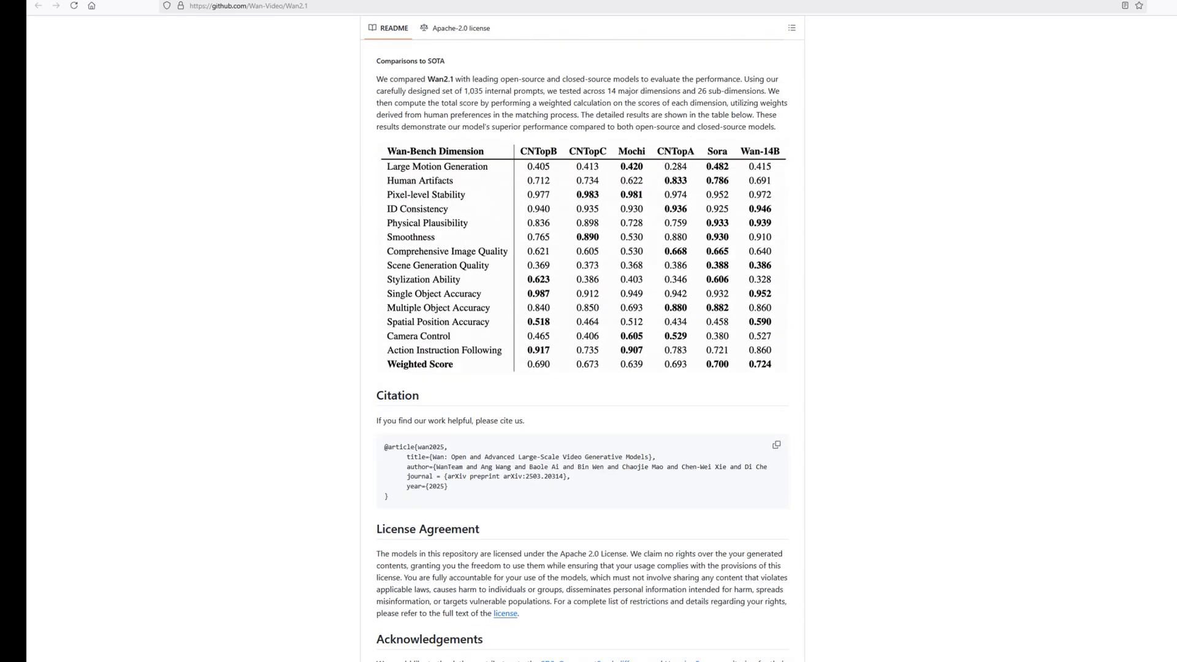
{"action": "scroll", "coordinate": [583, 350], "scroll_direction": "down", "scroll_amount": 3}
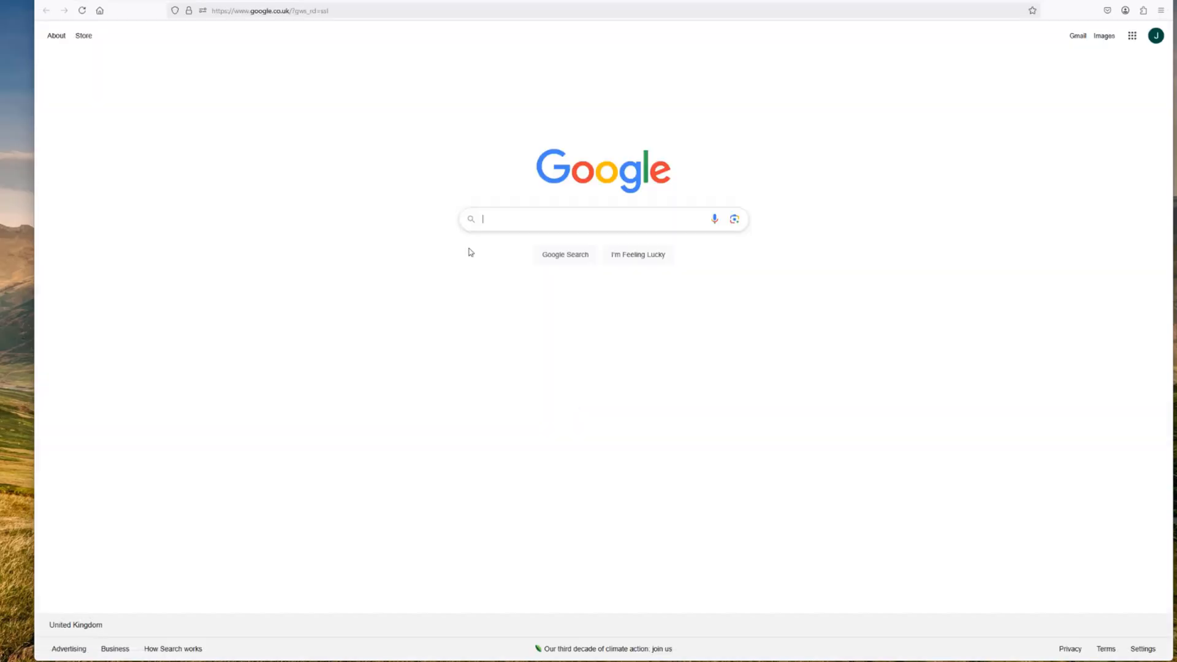
Search Google for "pinokio ai", open the pinokio.computer site and go to its download page
{"action": "left_click", "coordinate": [524, 221]}
{"action": "type", "text": "pinokio ai"}
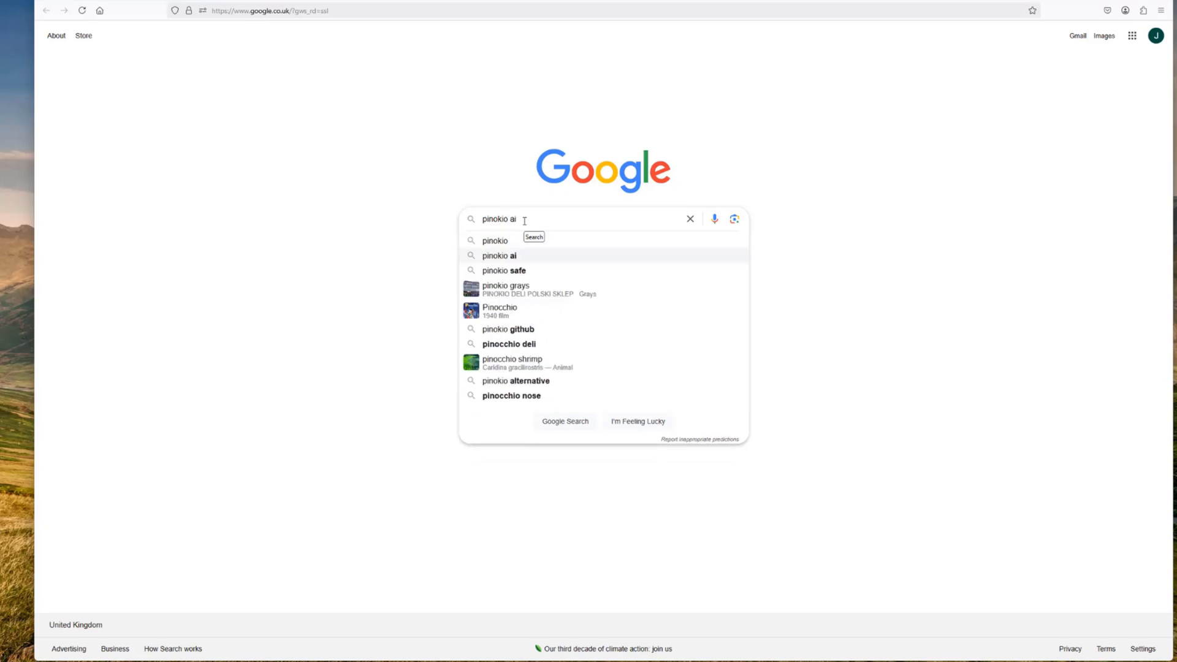
{"action": "key", "text": "Return"}
{"action": "left_click", "coordinate": [164, 130]}
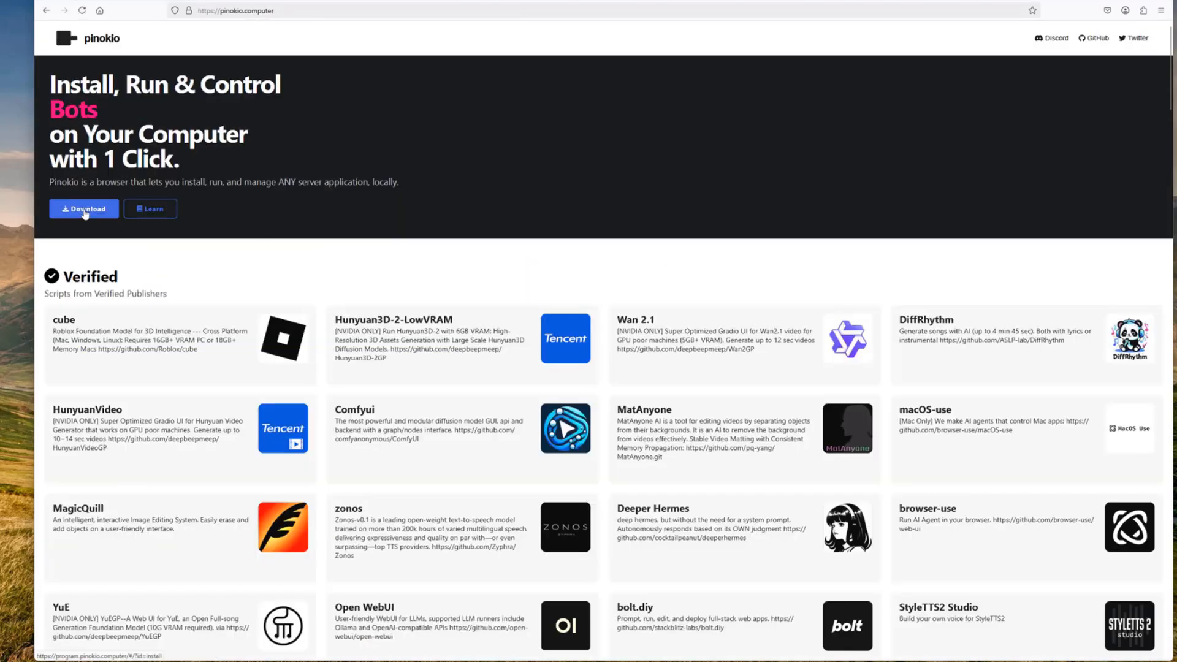
{"action": "left_click", "coordinate": [85, 212]}
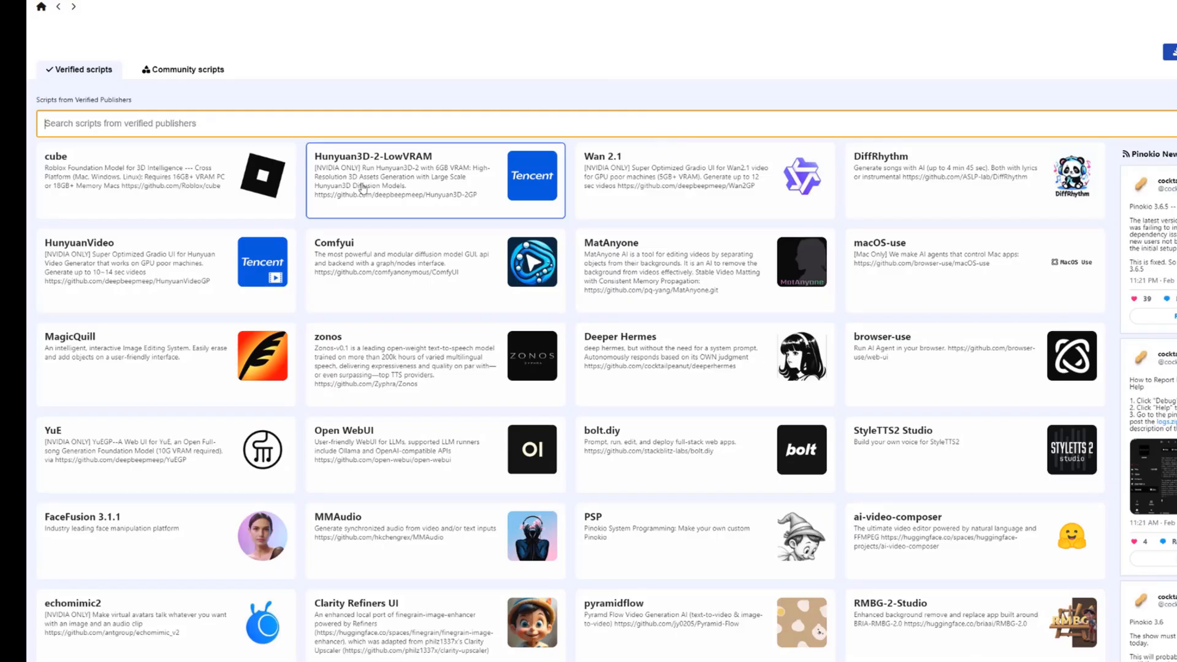
Browse Pinokio's verified and community scripts, highlighting the warning about trusting community publishers, and return to the verified list
{"action": "scroll", "coordinate": [427, 193], "scroll_direction": "down", "scroll_amount": 12}
{"action": "scroll", "coordinate": [570, 344], "scroll_direction": "down", "scroll_amount": 15}
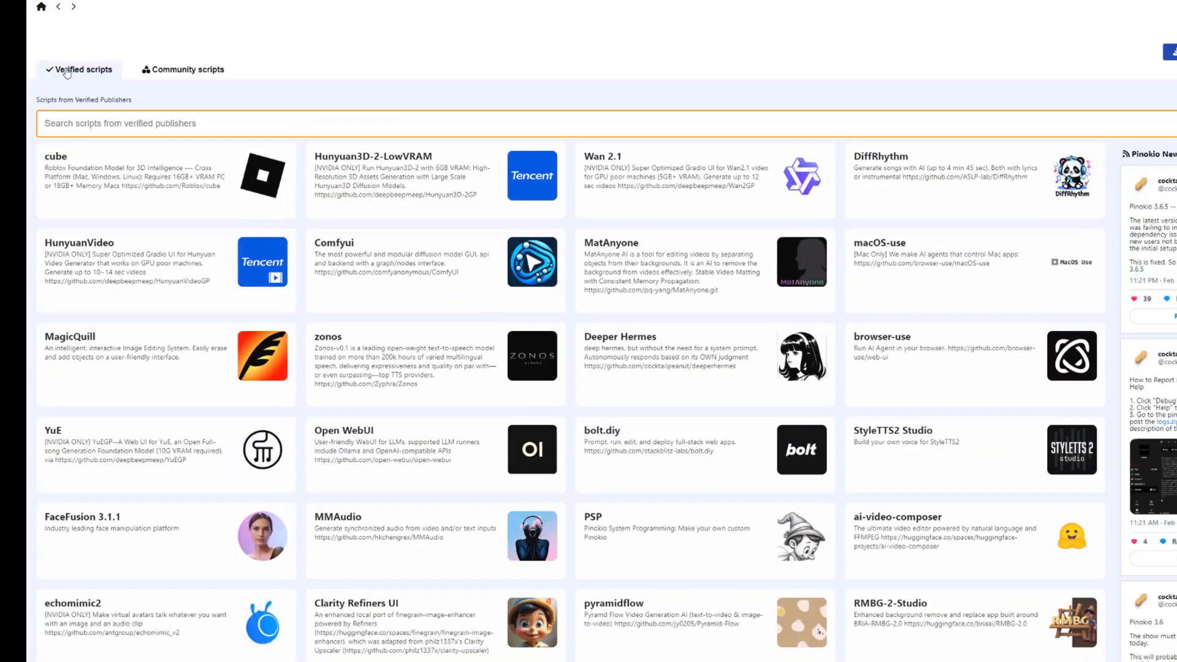
{"action": "left_click", "coordinate": [179, 72]}
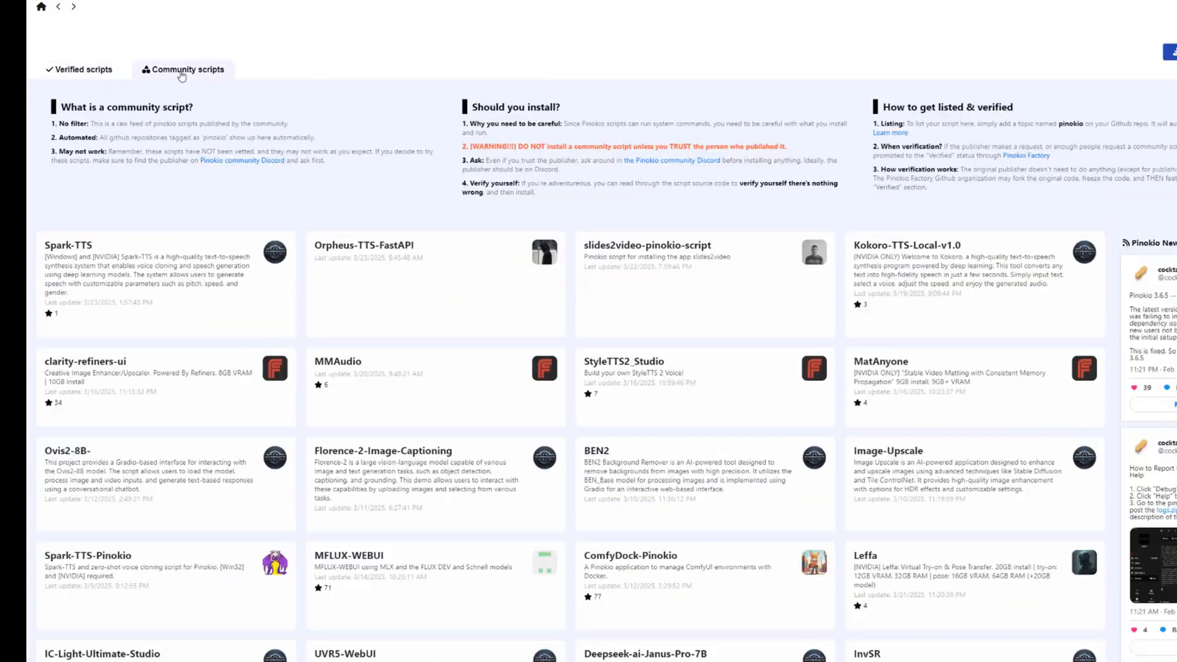
{"action": "left_click_drag", "start_coordinate": [470, 147], "coordinate": [788, 146]}
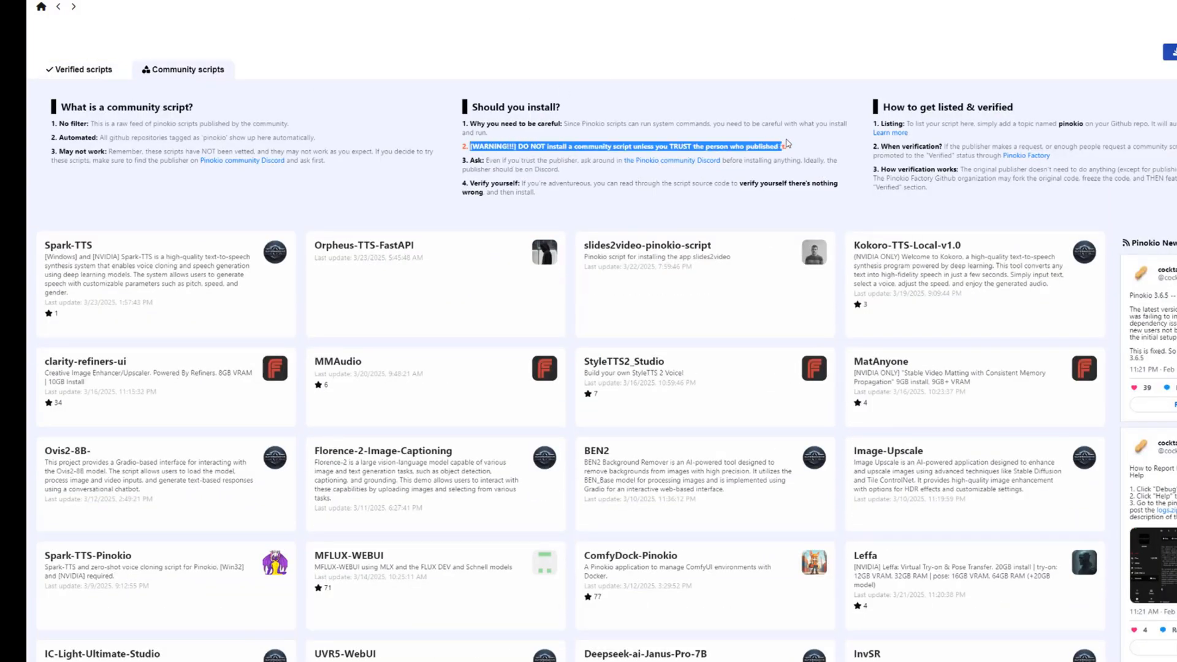
{"action": "left_click", "coordinate": [794, 147]}
{"action": "scroll", "coordinate": [794, 147], "scroll_direction": "down", "scroll_amount": 2}
{"action": "scroll", "coordinate": [570, 343], "scroll_direction": "down", "scroll_amount": 10}
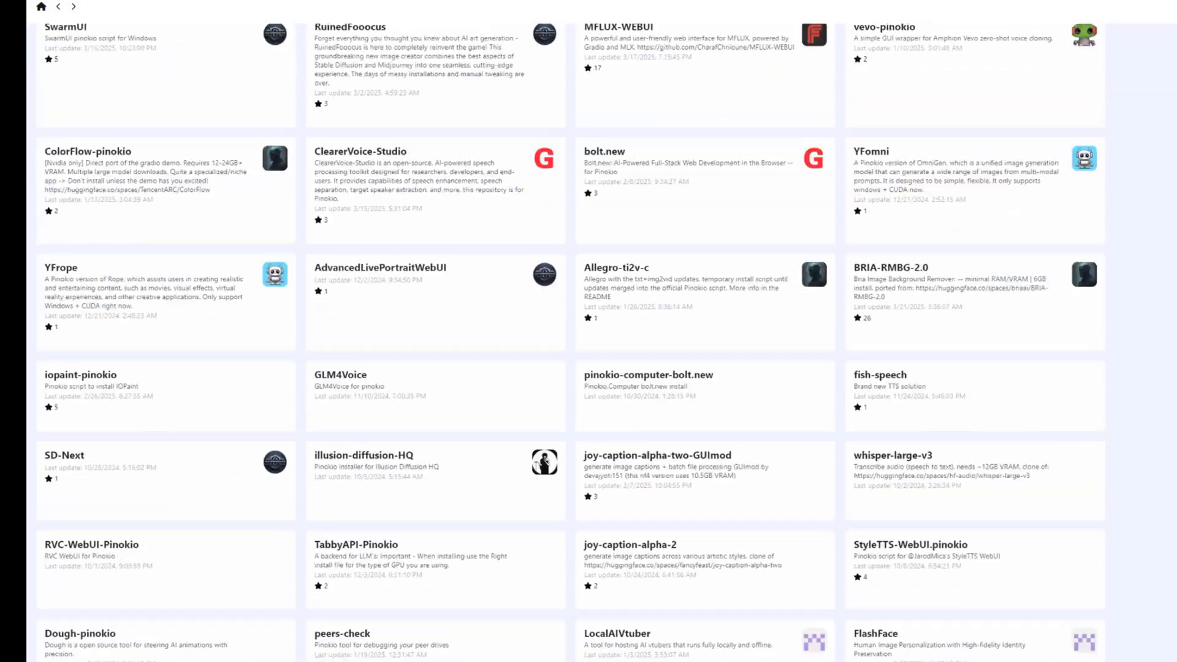
{"action": "scroll", "coordinate": [570, 344], "scroll_direction": "up", "scroll_amount": 15}
{"action": "left_click", "coordinate": [71, 73]}
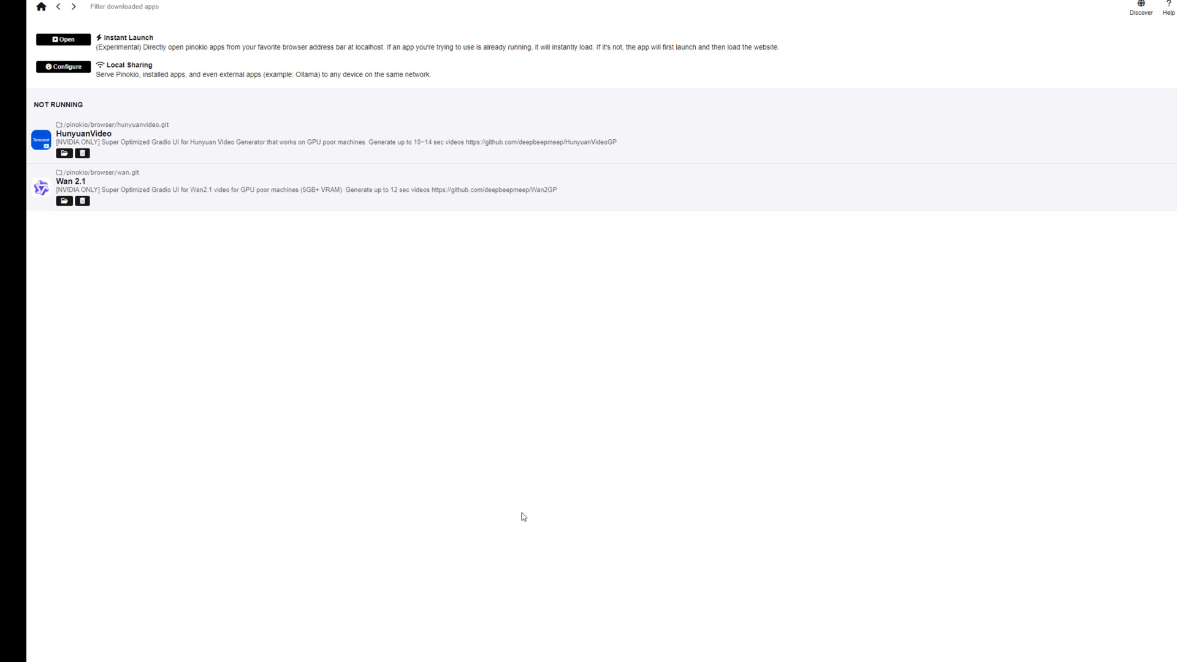
Open the Wan 2.1 verified script from Pinokio's Discover page and download it
{"action": "left_click", "coordinate": [1142, 9]}
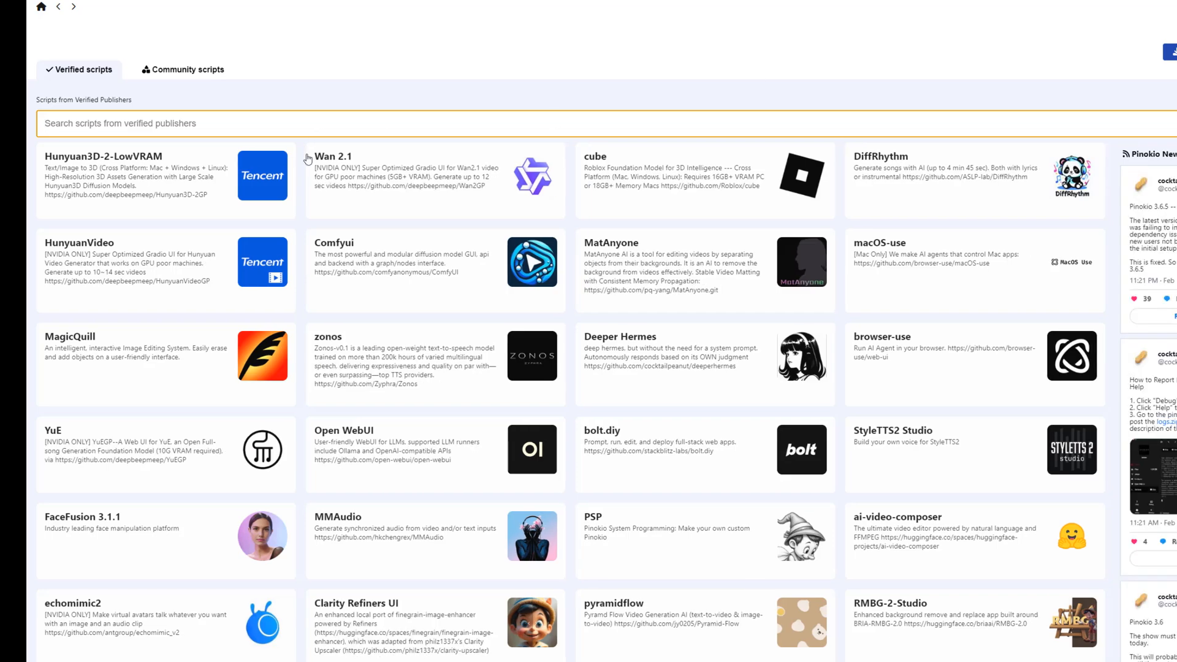
{"action": "left_click", "coordinate": [465, 198]}
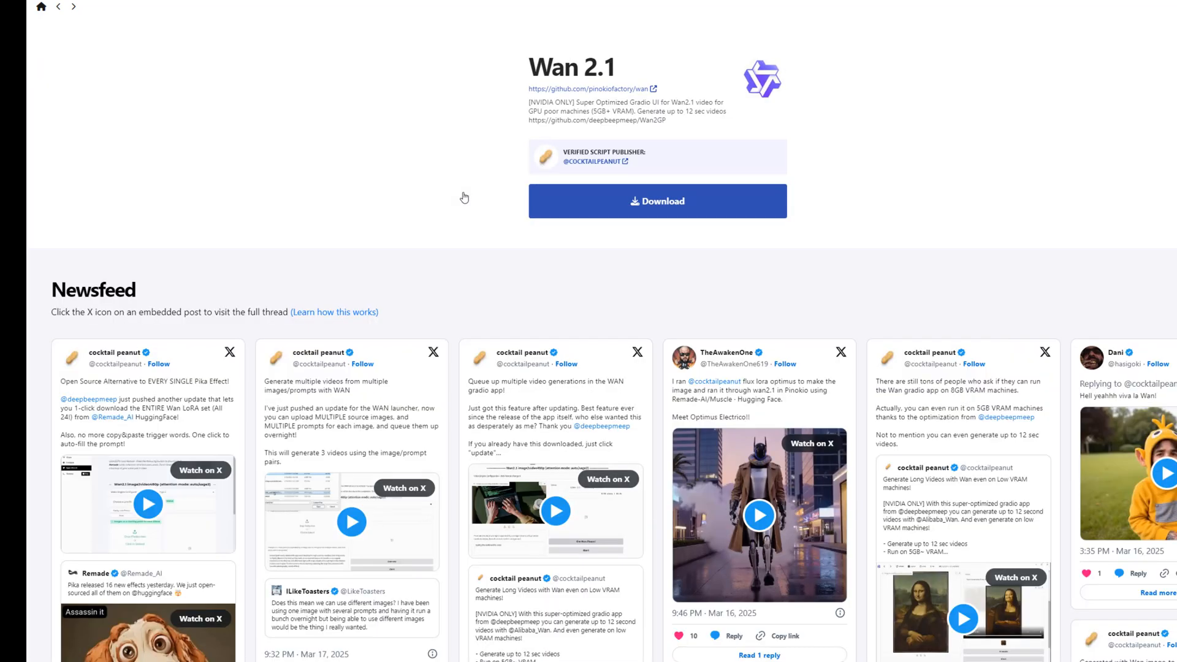
{"action": "left_click", "coordinate": [662, 206]}
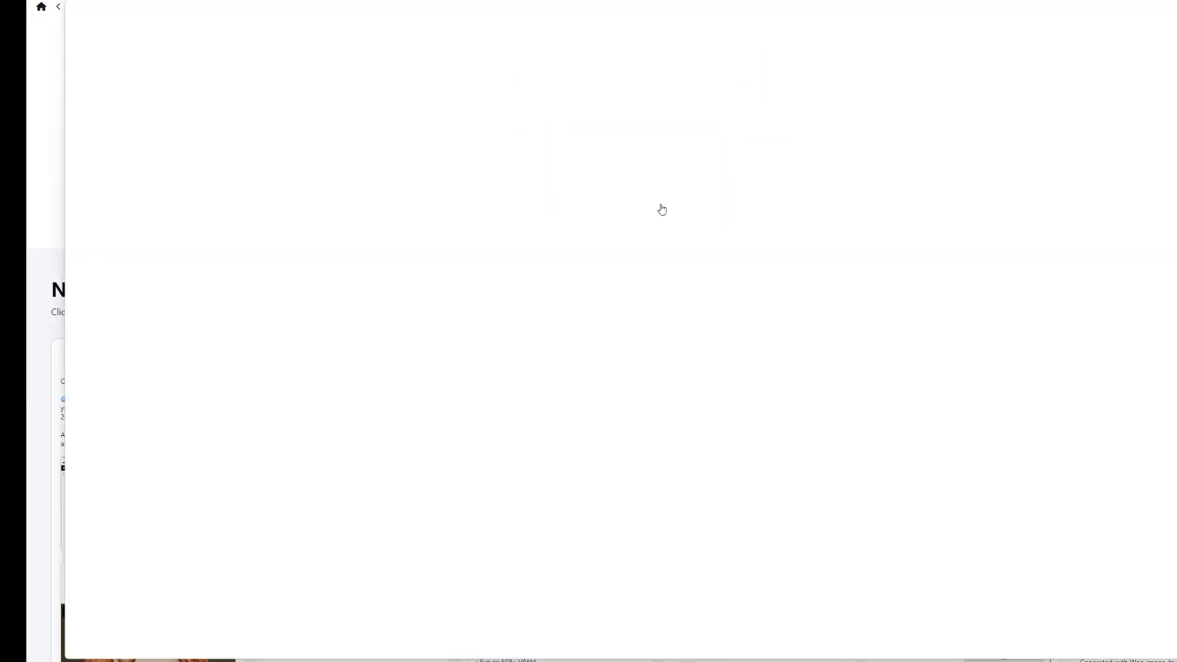
{"action": "left_click", "coordinate": [758, 361]}
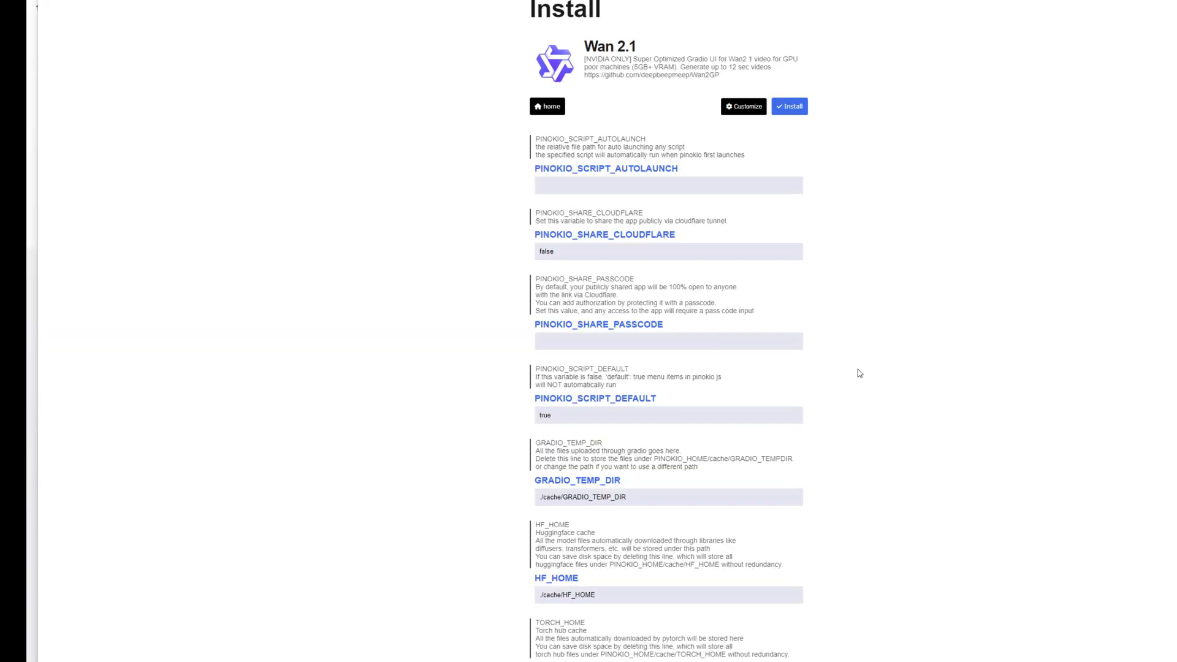
Review the Wan 2.1 script variables, install it with the default settings and dismiss the completion dialog
{"action": "scroll", "coordinate": [858, 371], "scroll_direction": "down", "scroll_amount": 3}
{"action": "scroll", "coordinate": [859, 372], "scroll_direction": "up", "scroll_amount": 10}
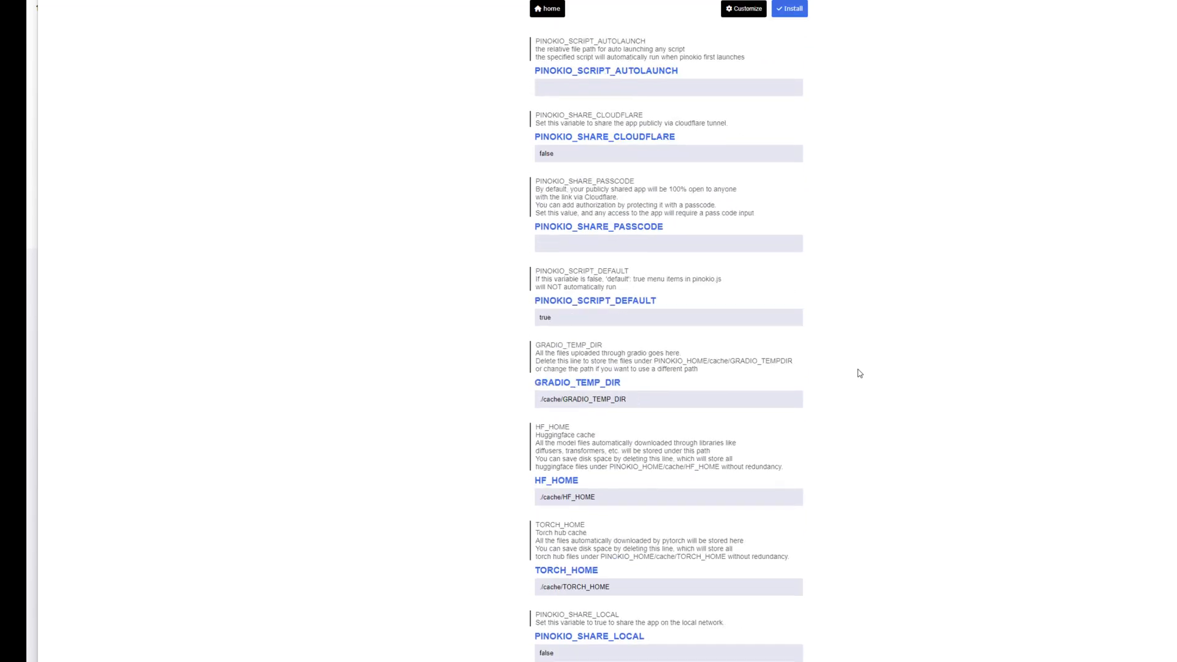
{"action": "left_click", "coordinate": [783, 108]}
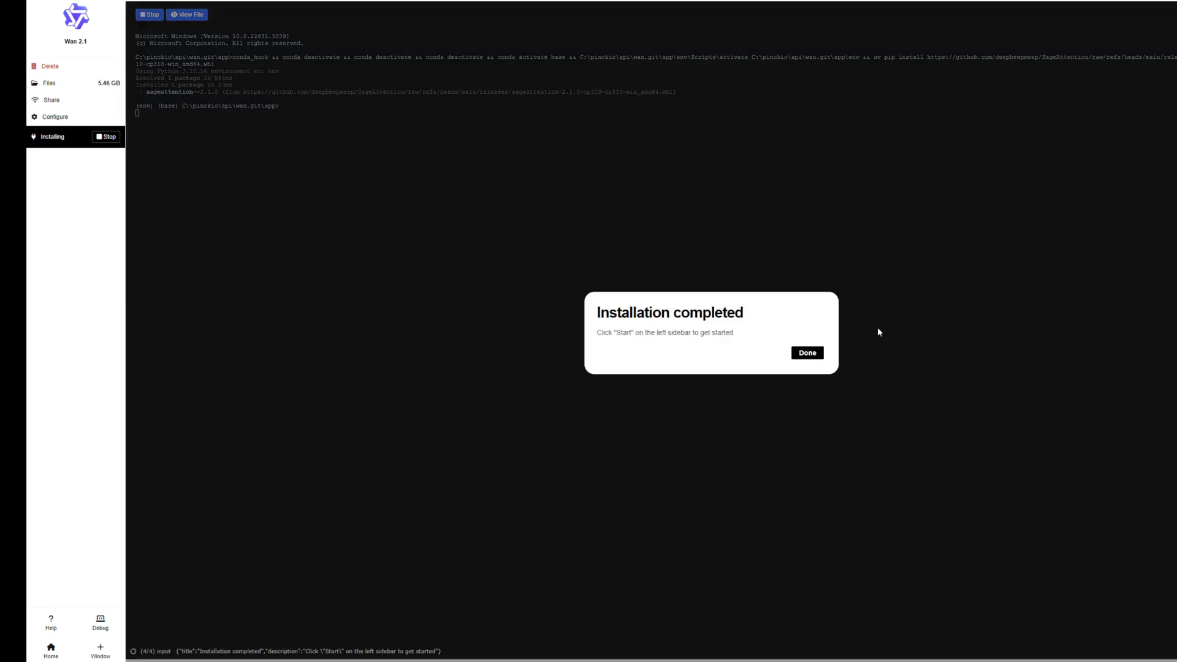
{"action": "left_click", "coordinate": [817, 354]}
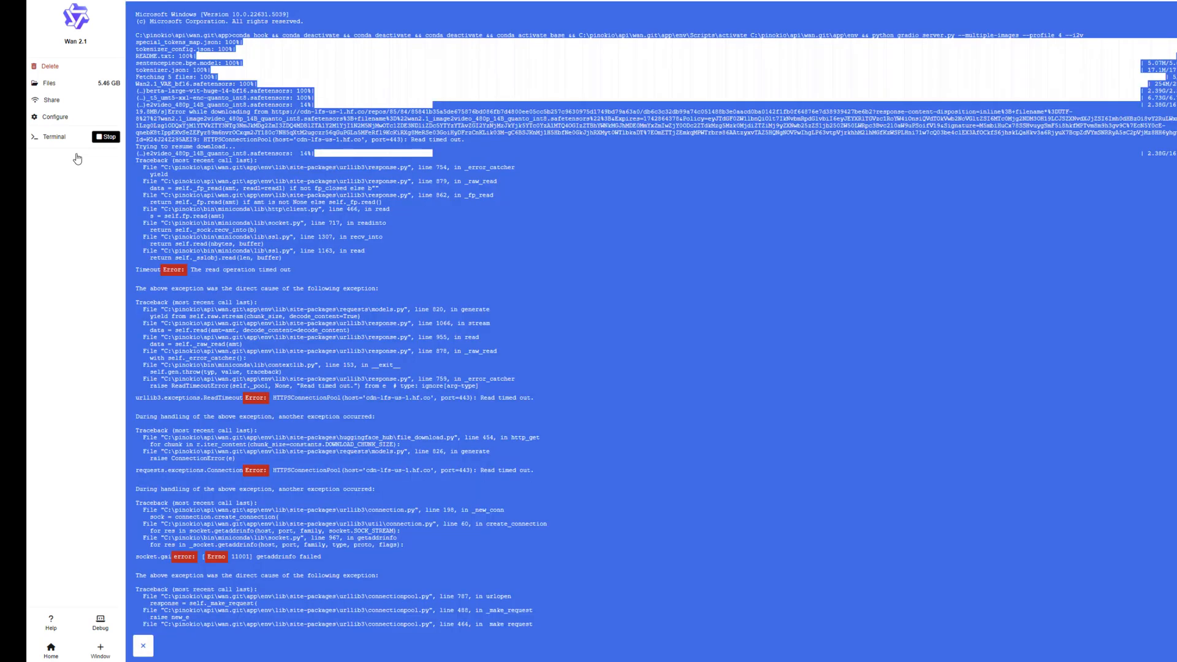
Stop the Wan 2.1 terminal session whose model download timed out and start the script again
{"action": "left_click", "coordinate": [106, 137]}
{"action": "left_click", "coordinate": [56, 152]}
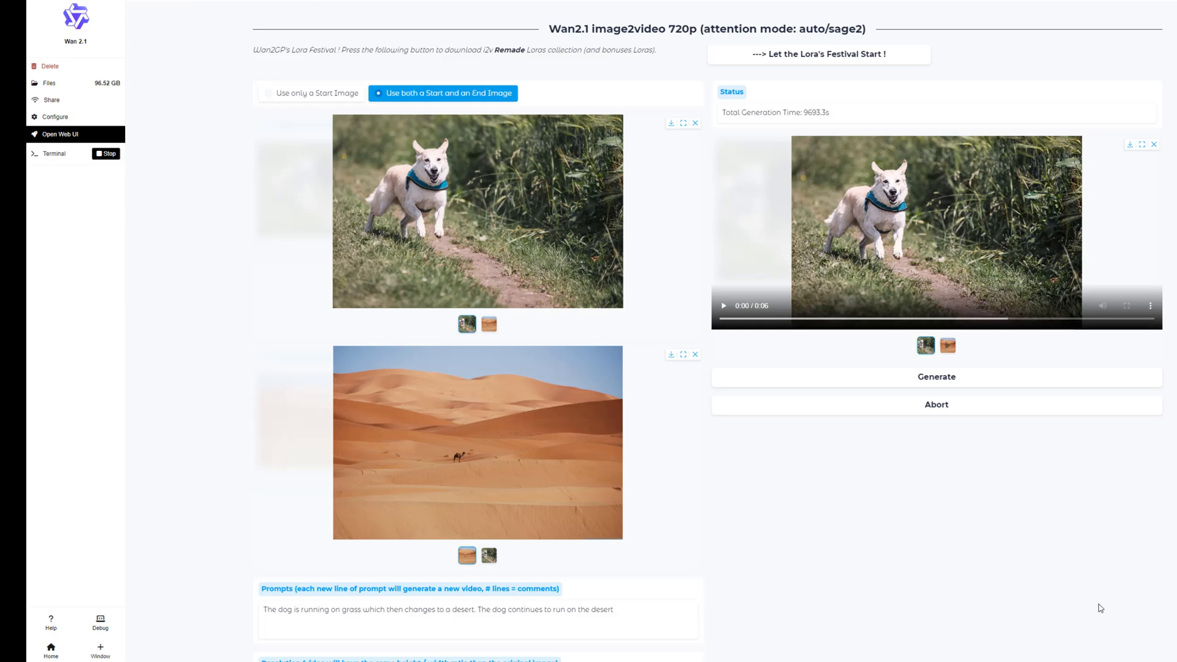
Play both generated videos made from the running dog and desert images, and replay the second one
{"action": "left_click", "coordinate": [724, 306]}
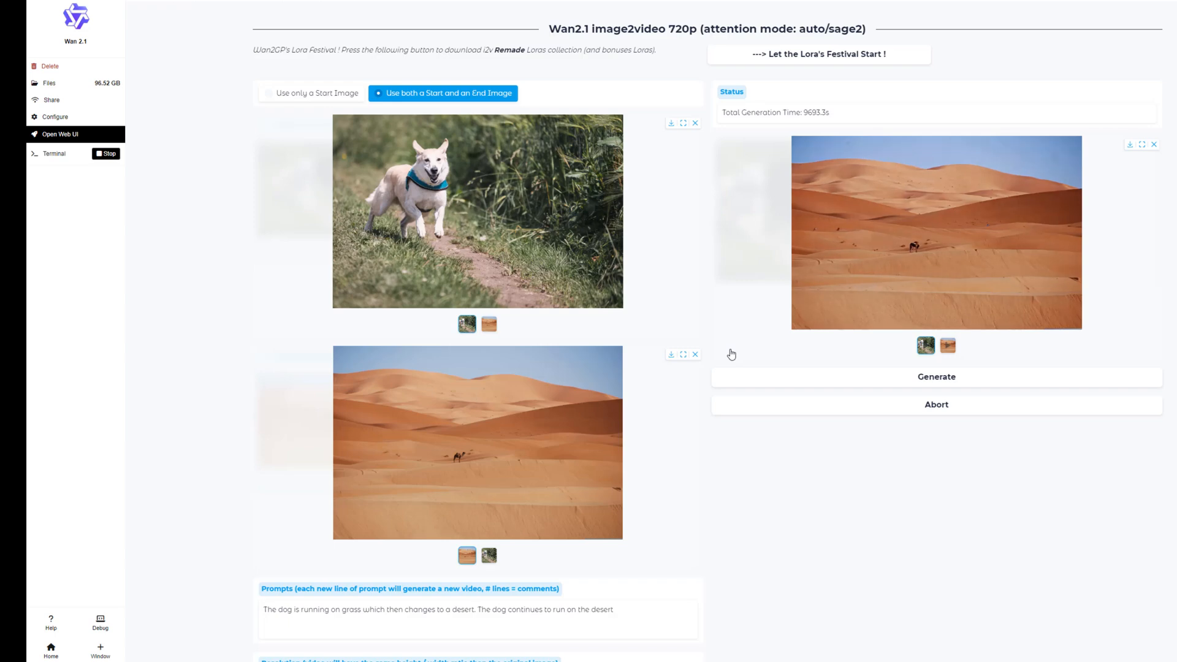
{"action": "left_click", "coordinate": [948, 346]}
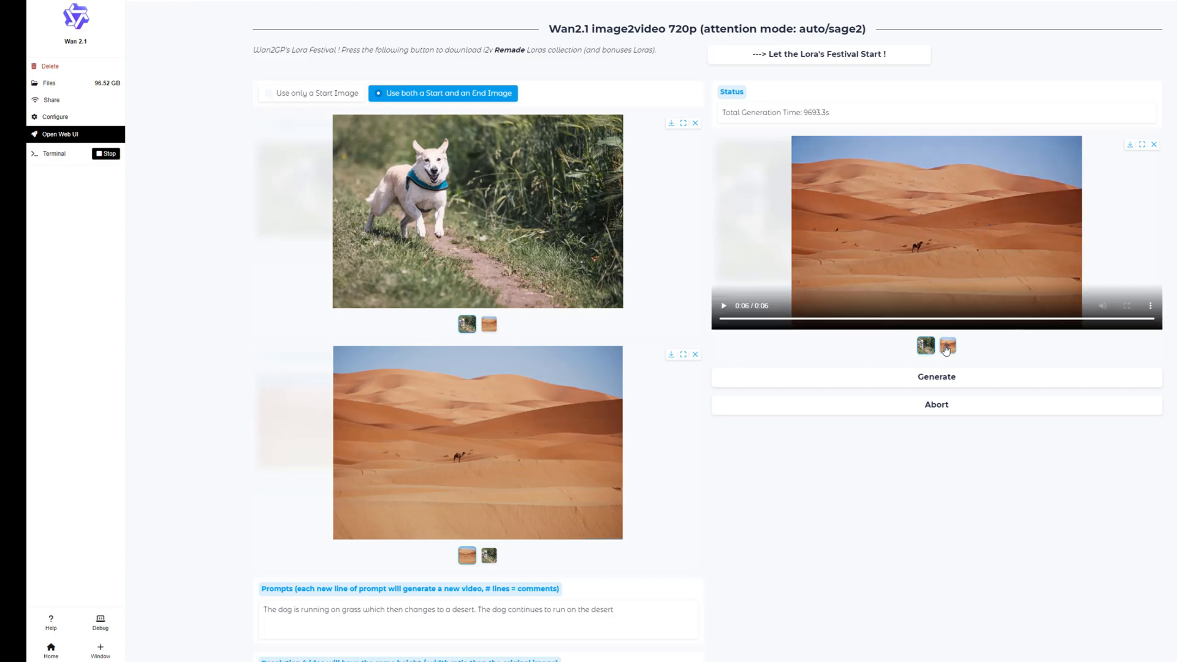
{"action": "left_click", "coordinate": [723, 306]}
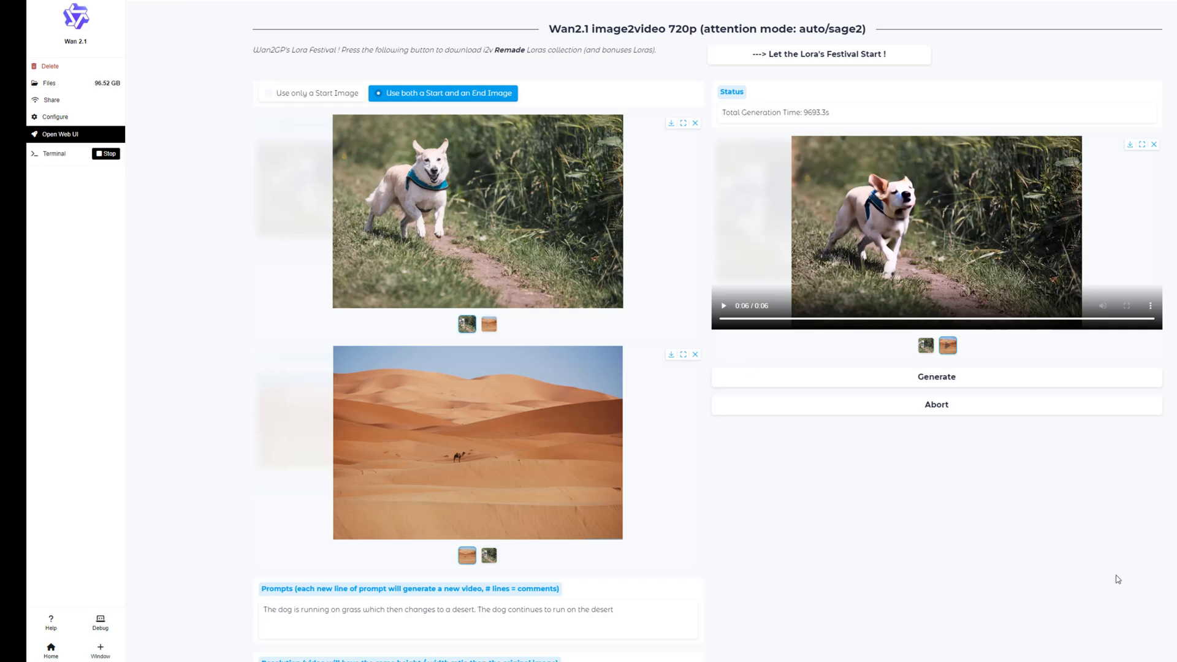
{"action": "left_click", "coordinate": [723, 307]}
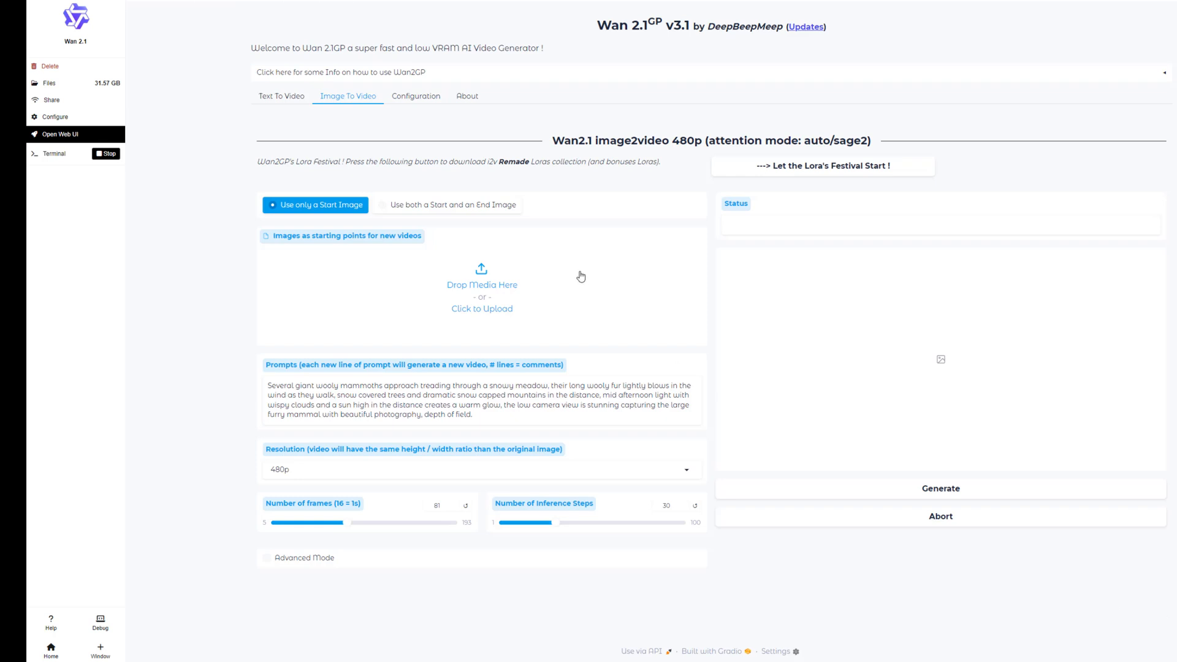
Upload the living room picture as the start image and replace the prompt with "360 view of the room"
{"action": "left_click", "coordinate": [491, 284]}
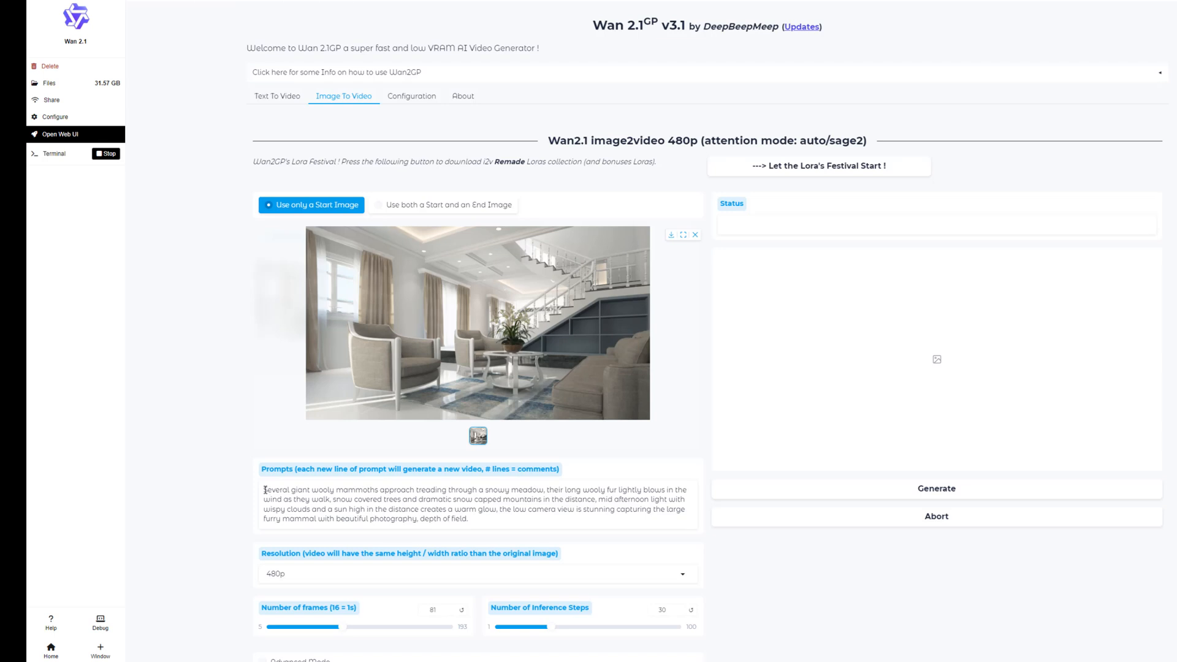
{"action": "left_click_drag", "start_coordinate": [264, 491], "coordinate": [482, 534]}
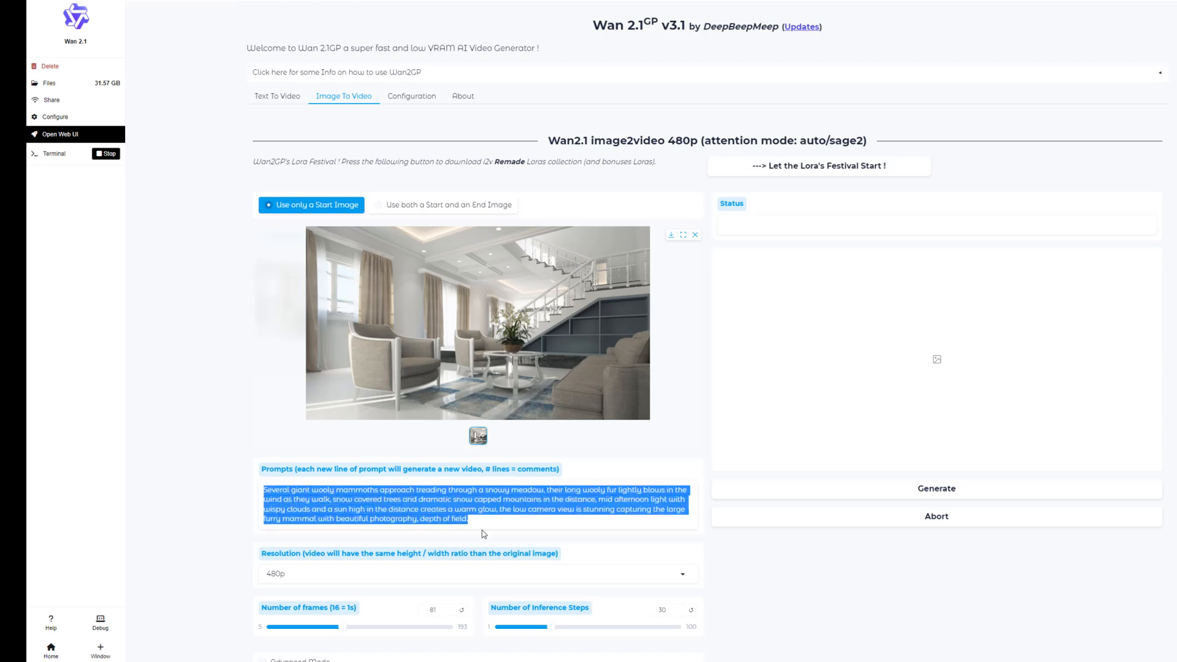
{"action": "type", "text": "3"}
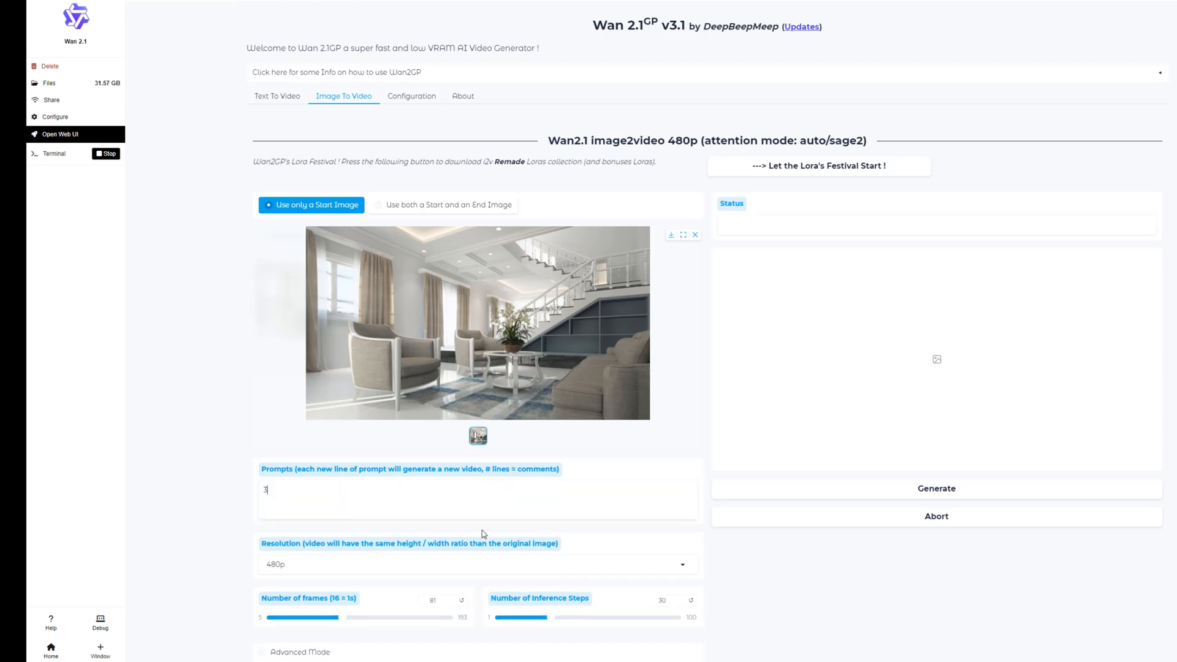
{"action": "type", "text": "60 view of the room"}
Generate the living room video at 480p resolution and play the result
{"action": "left_click", "coordinate": [684, 566]}
{"action": "left_click", "coordinate": [747, 578]}
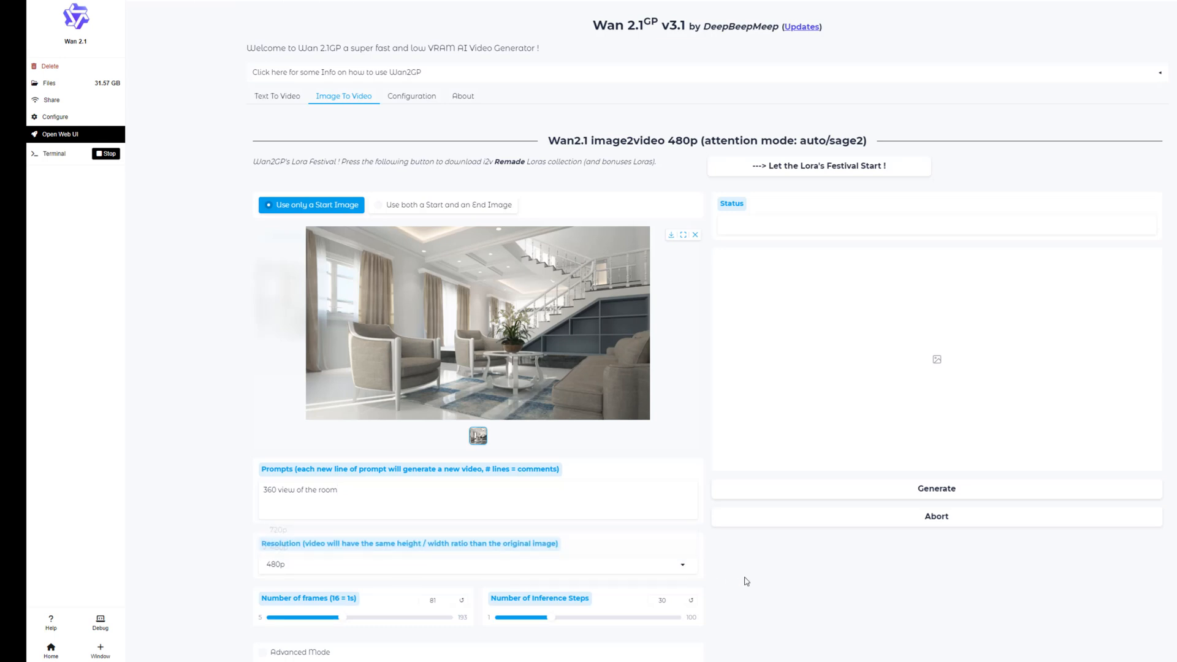
{"action": "scroll", "coordinate": [748, 577], "scroll_direction": "down", "scroll_amount": 1}
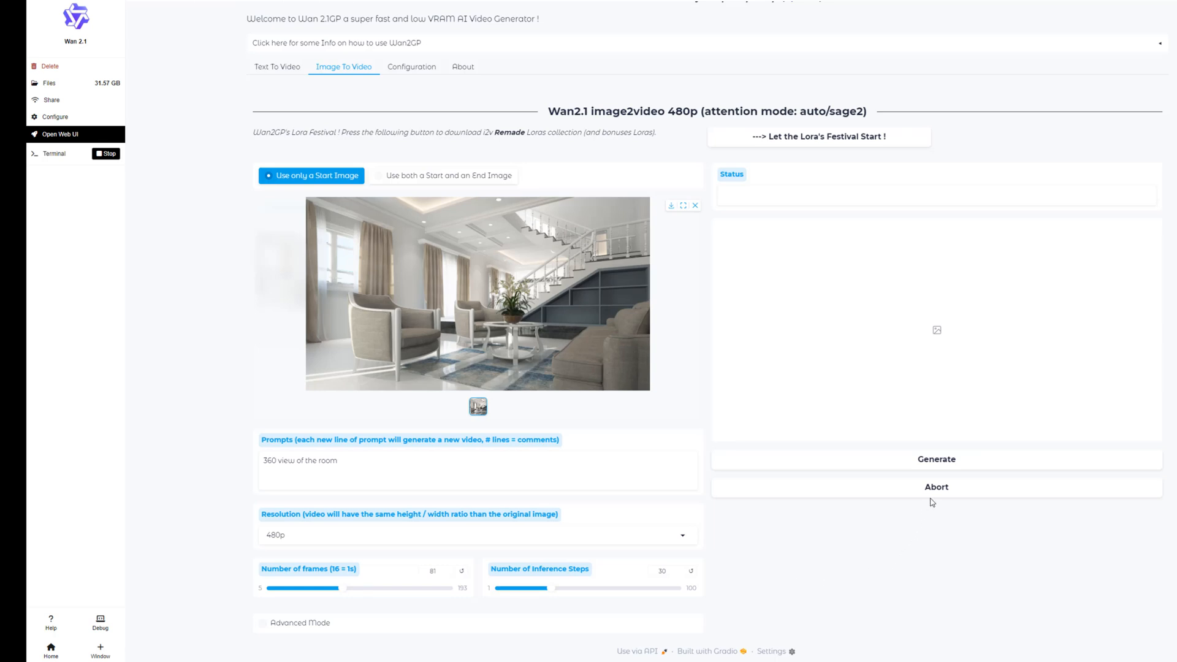
{"action": "left_click", "coordinate": [944, 467]}
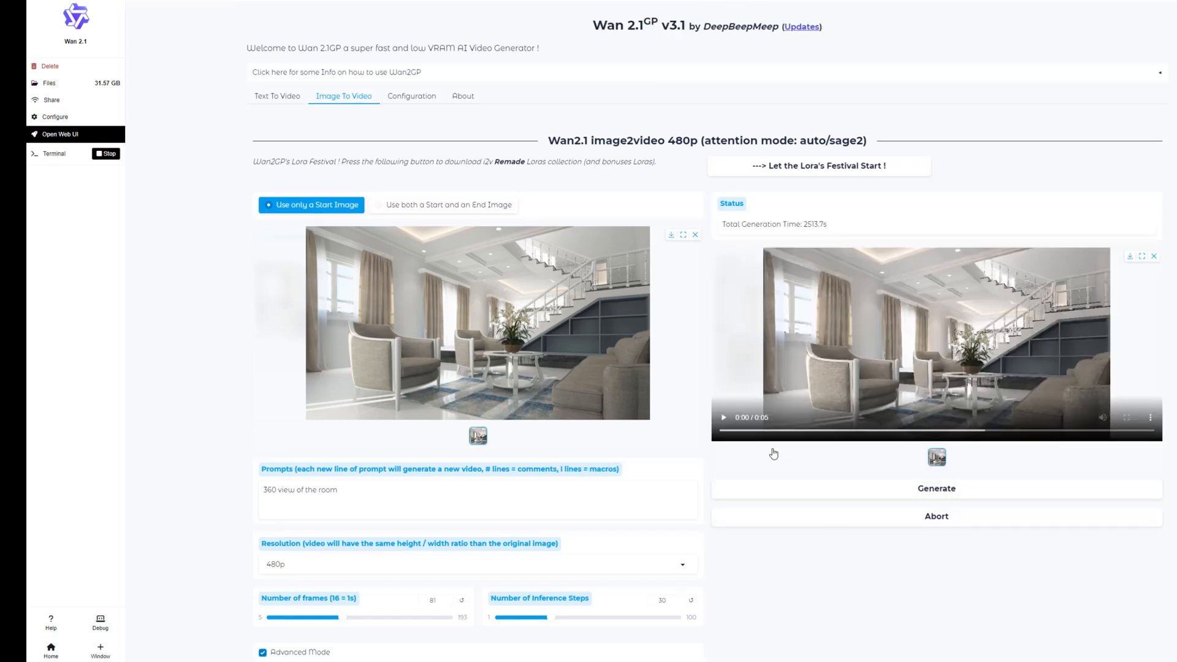
{"action": "left_click", "coordinate": [721, 419]}
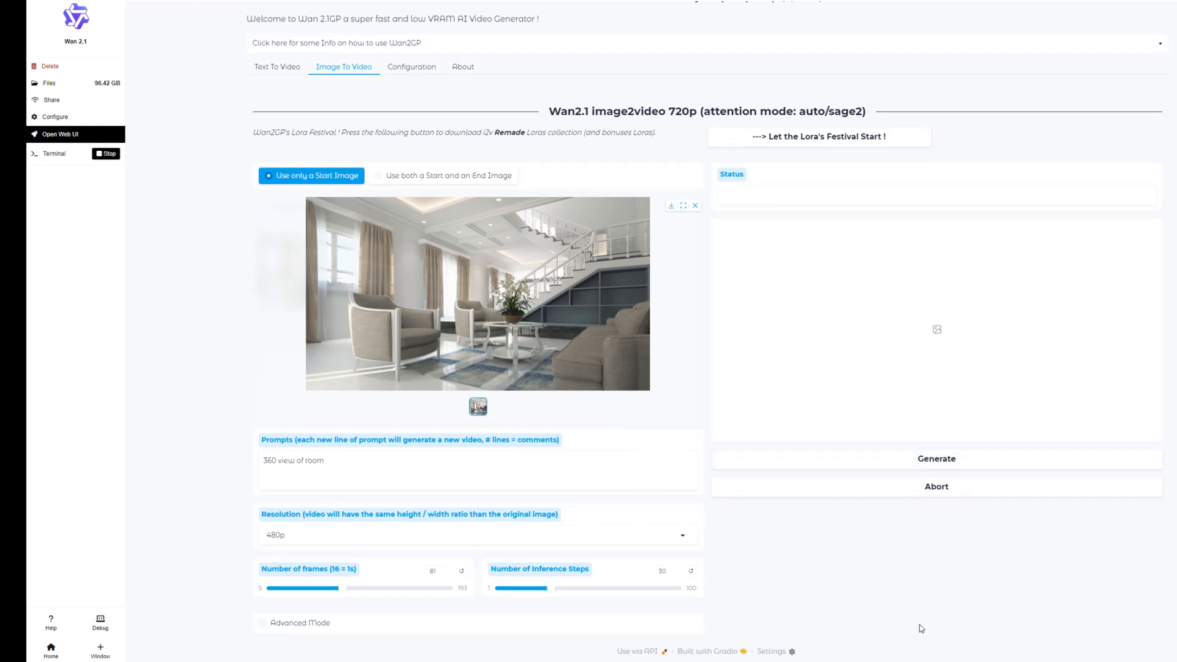
Generate the living room video with 130 frames and 60 inference steps, and play the result
{"action": "double_click", "coordinate": [431, 571]}
{"action": "type", "text": "130"}
{"action": "left_click_drag", "start_coordinate": [670, 571], "coordinate": [655, 571]}
{"action": "type", "text": "60"}
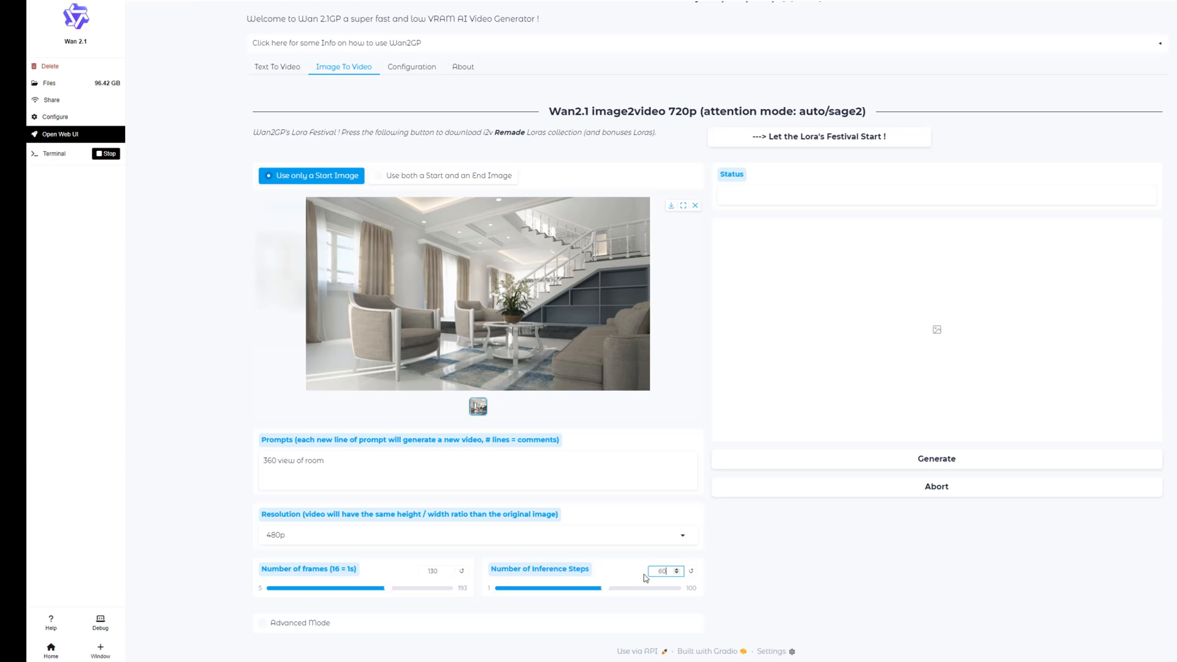
{"action": "left_click", "coordinate": [960, 465]}
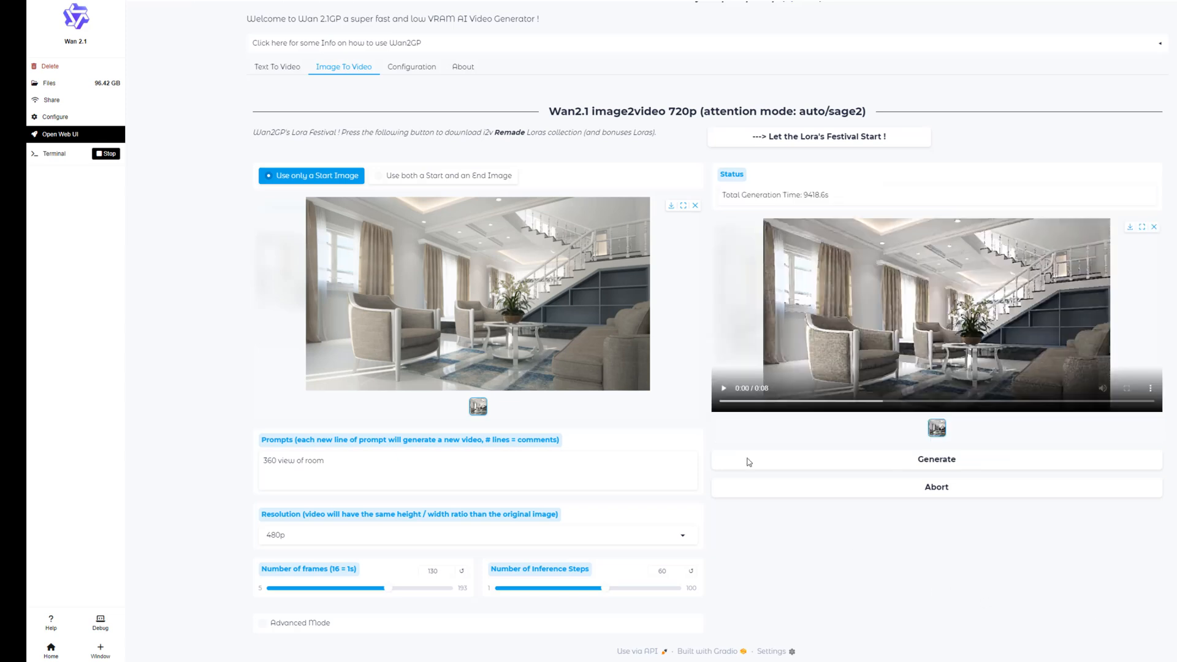
{"action": "left_click", "coordinate": [722, 391]}
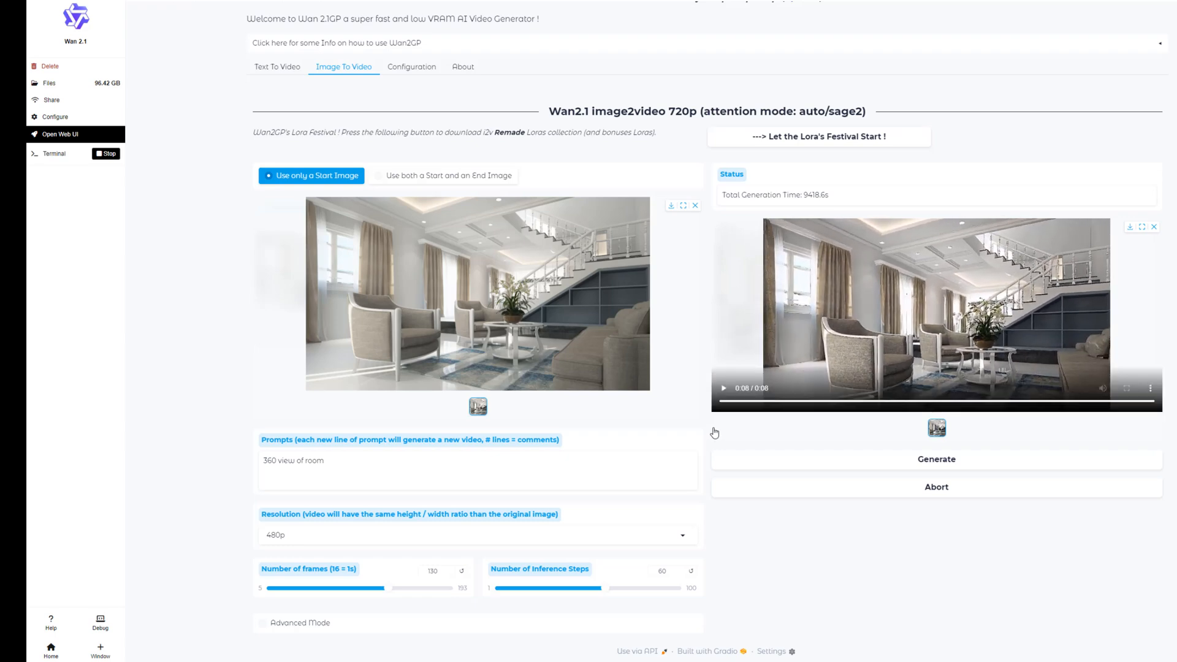
{"action": "left_click", "coordinate": [723, 393]}
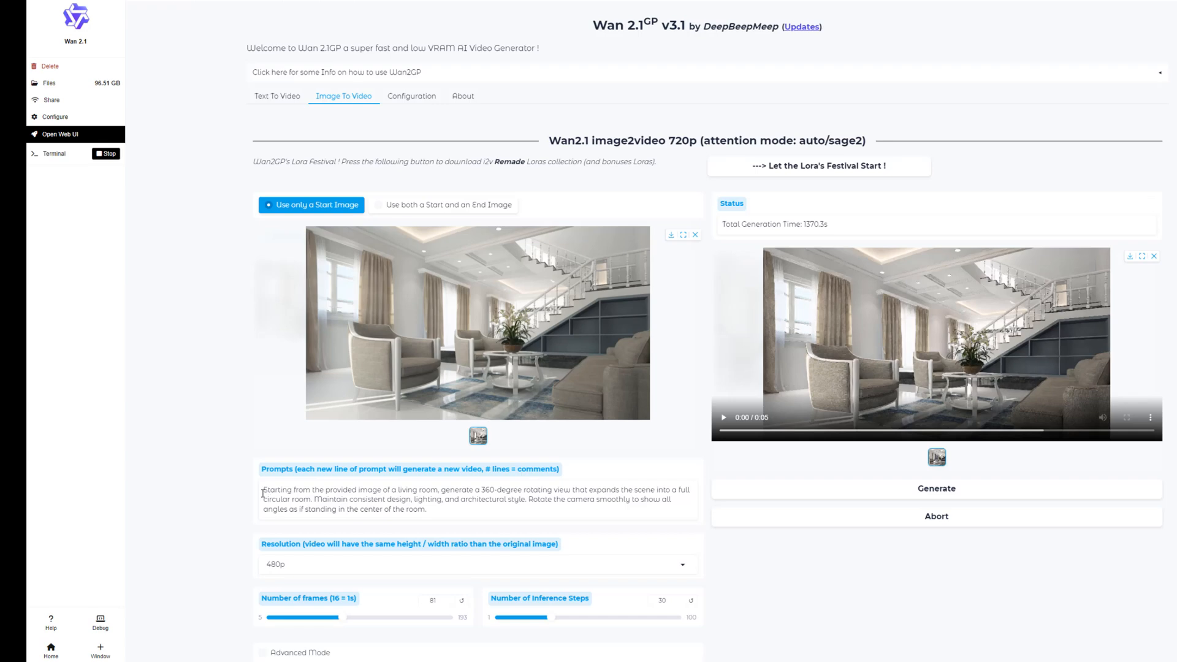
Highlight the detailed prompt for a 360-degree rotating view of the living room and play the video generated from it
{"action": "left_click_drag", "start_coordinate": [263, 494], "coordinate": [441, 509]}
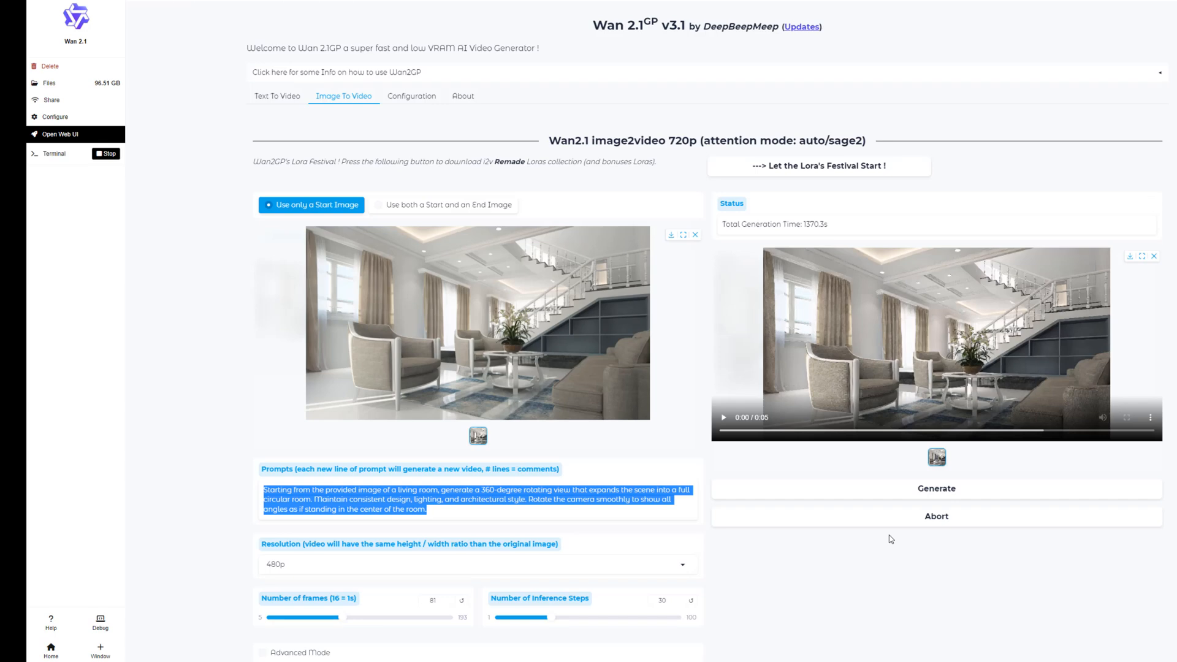
{"action": "left_click", "coordinate": [959, 546]}
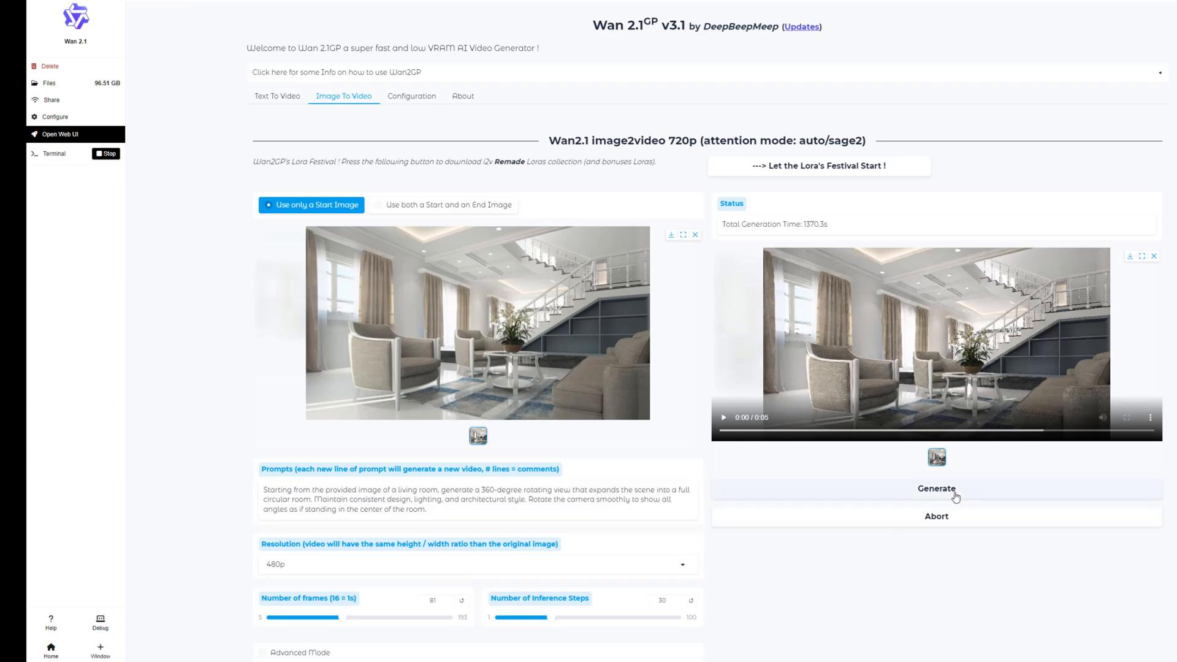
{"action": "left_click", "coordinate": [724, 417]}
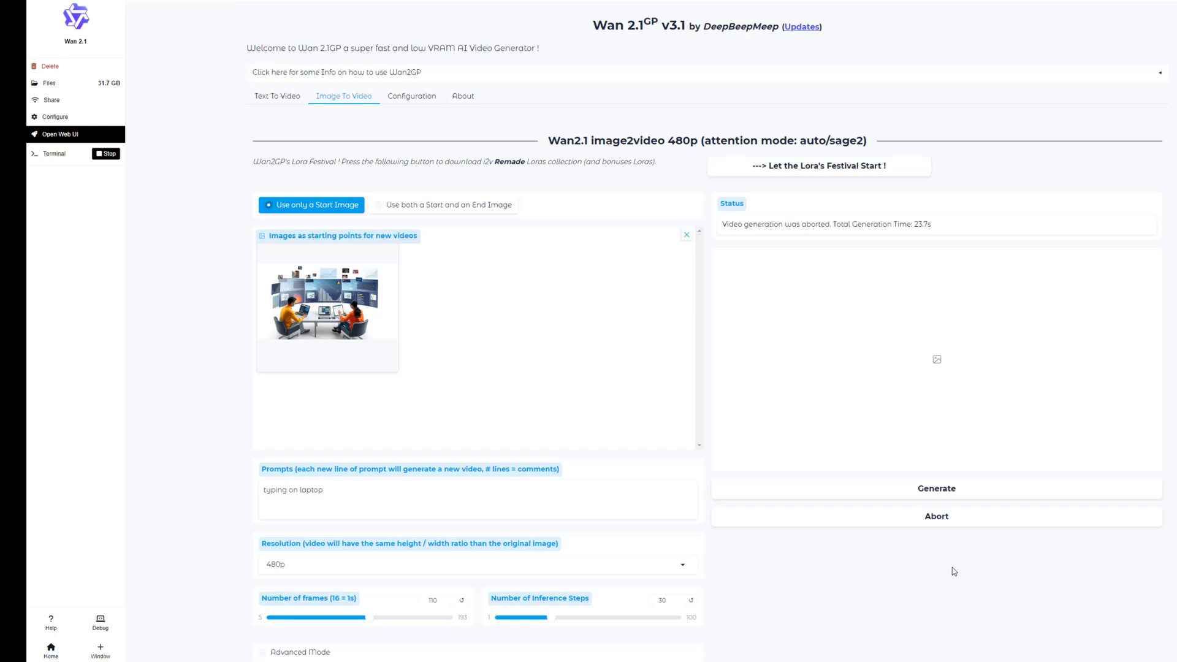
Generate and play the "typing on laptop" video from the office image and the handwriting video from the notebook image
{"action": "left_click", "coordinate": [944, 493]}
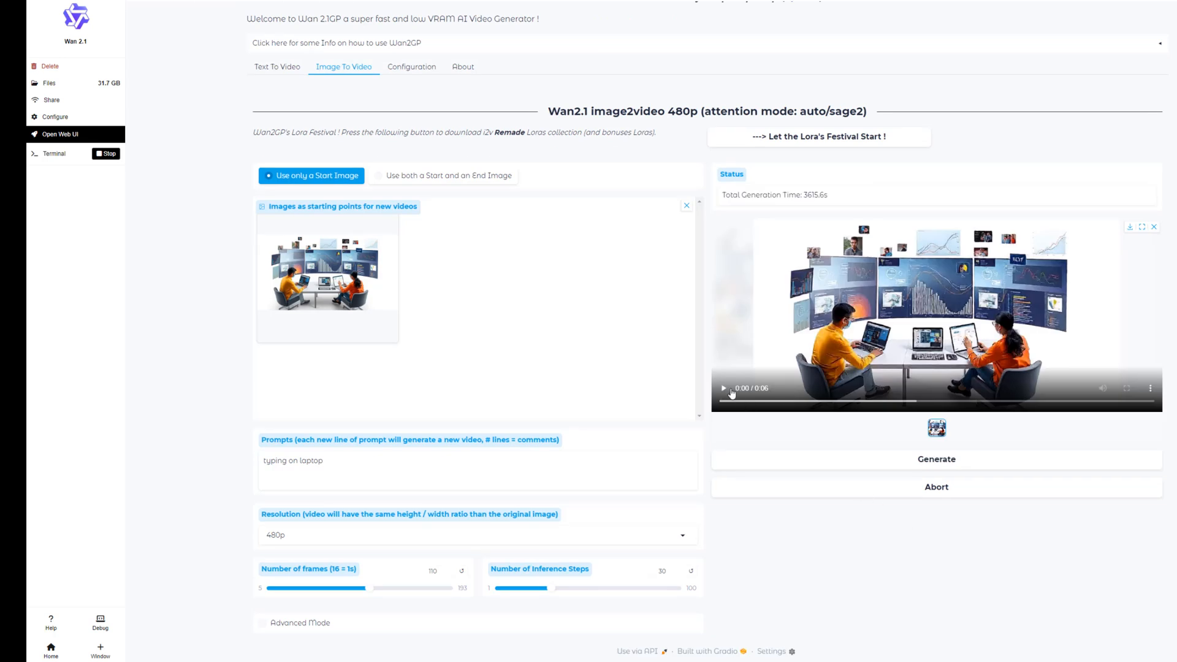
{"action": "left_click", "coordinate": [726, 390]}
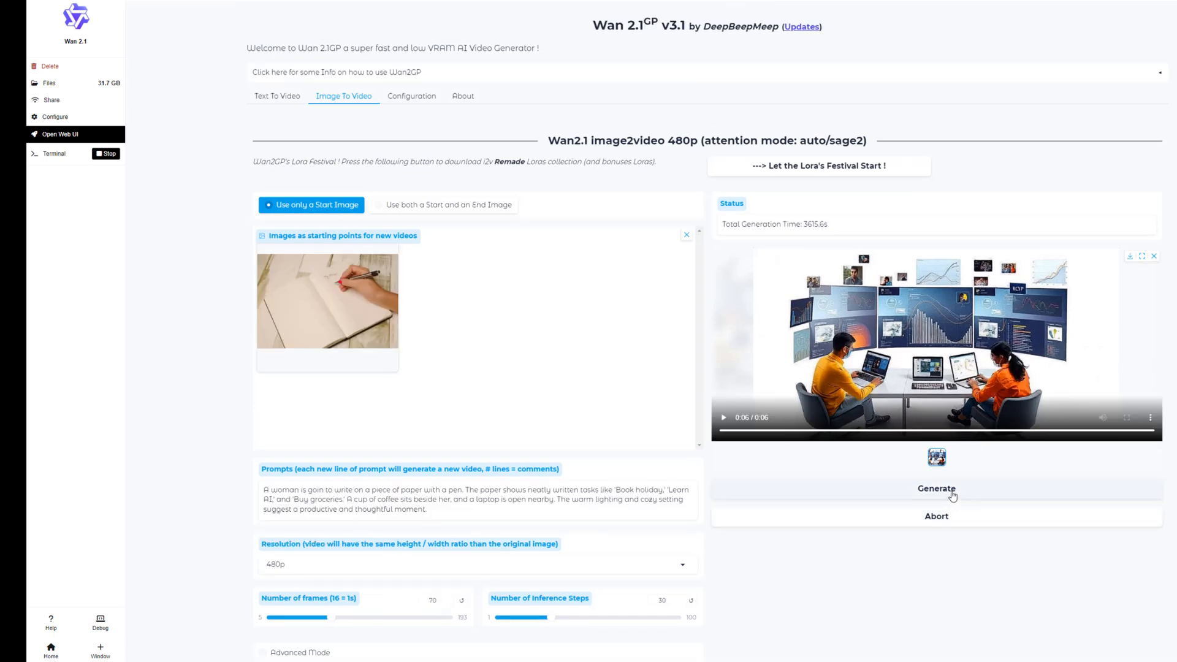
{"action": "left_click", "coordinate": [952, 494]}
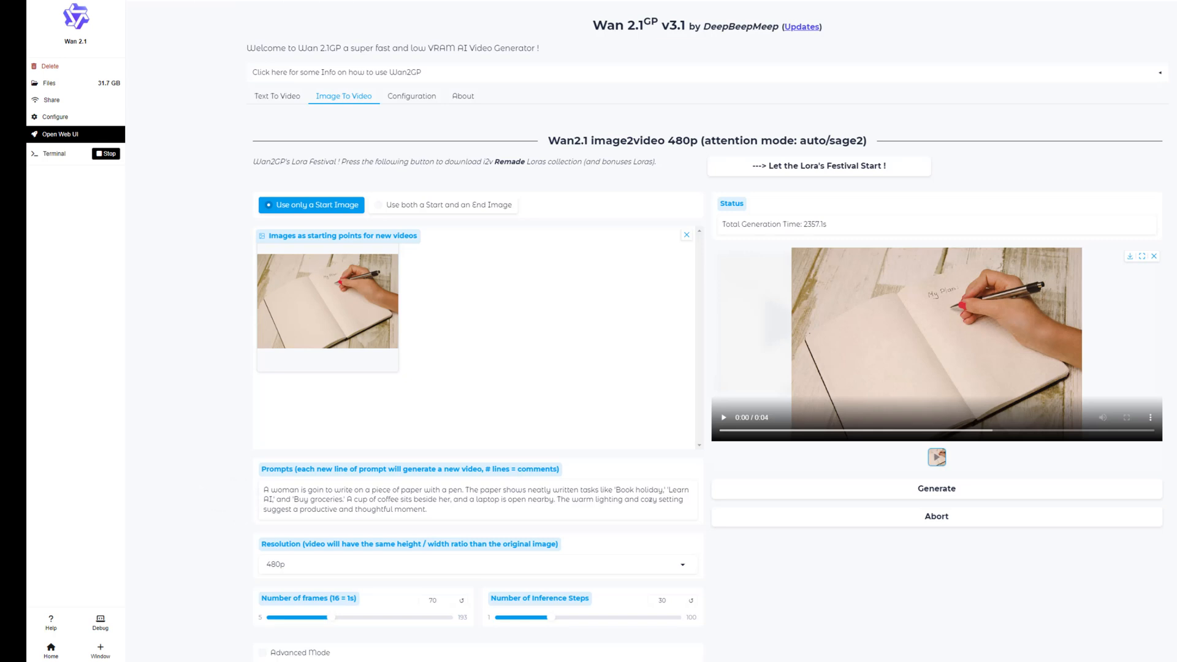
{"action": "left_click", "coordinate": [724, 418]}
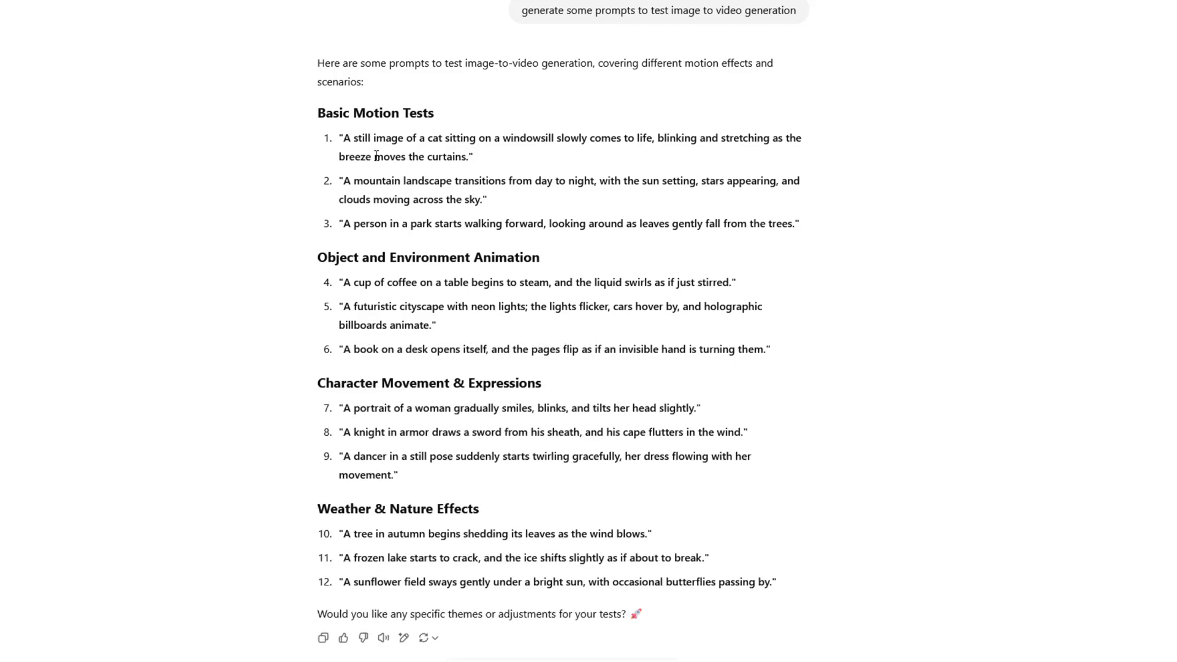
Copy the mountain landscape day-to-night prompt from the chatbot's suggestions and replace Wan 2.1's image-to-video prompt with it
{"action": "left_click_drag", "start_coordinate": [346, 181], "coordinate": [456, 199]}
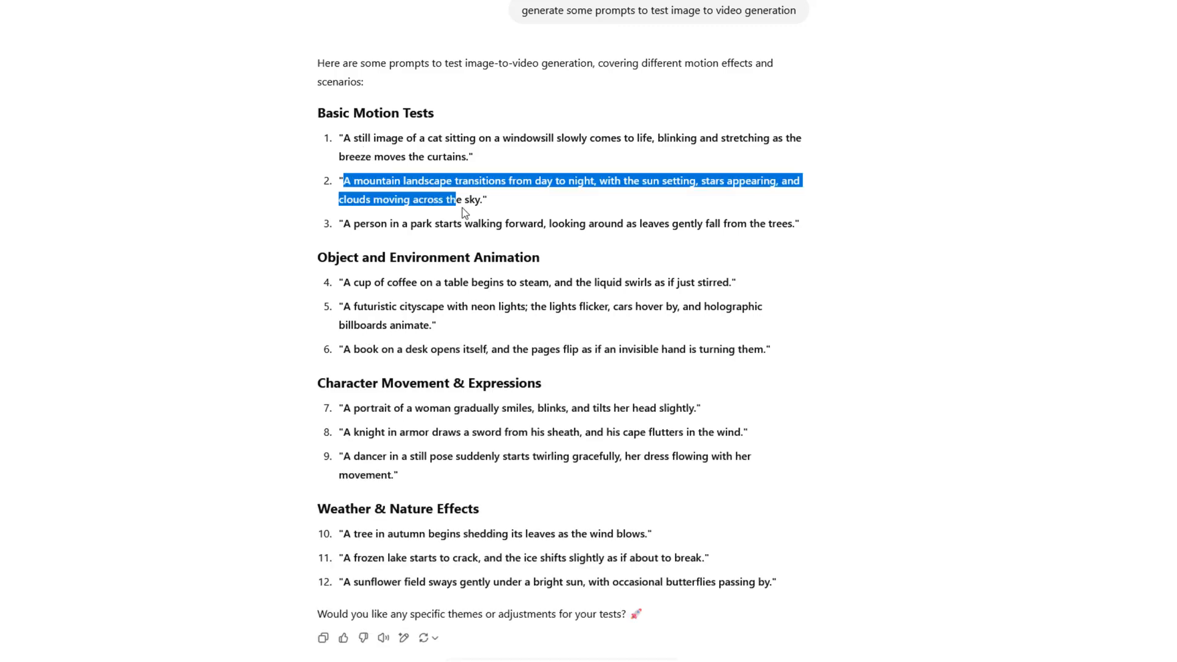
{"action": "left_click_drag", "start_coordinate": [456, 200], "coordinate": [484, 199]}
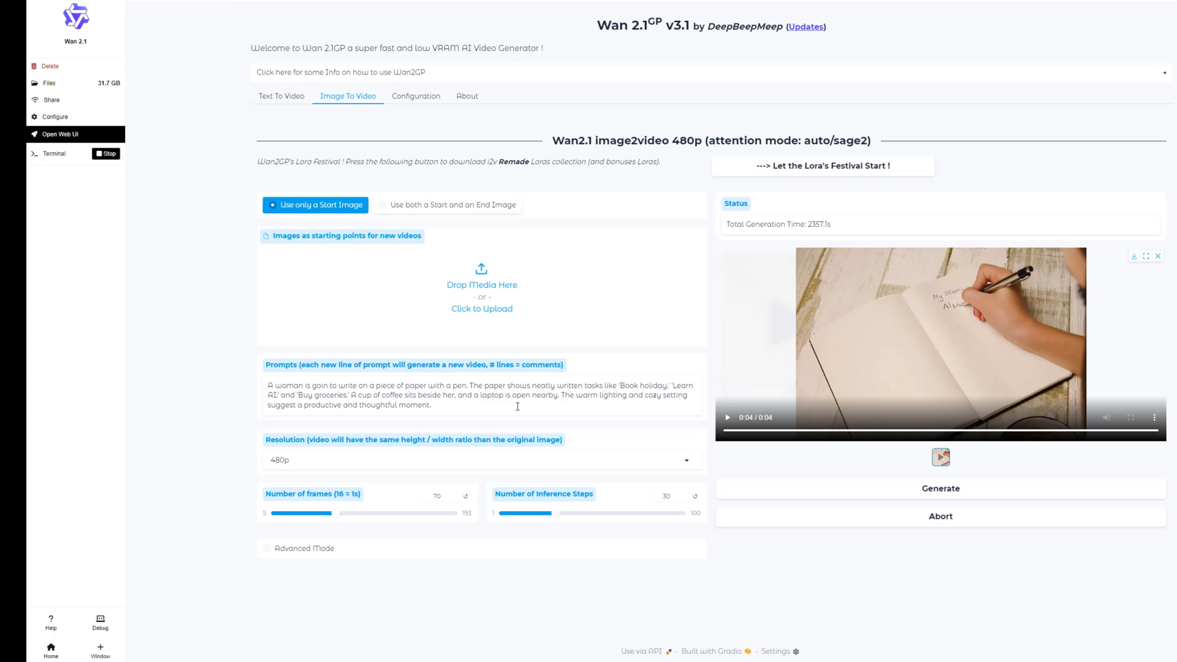
{"action": "left_click_drag", "start_coordinate": [431, 405], "coordinate": [179, 404]}
{"action": "left_click", "coordinate": [271, 384]}
{"action": "left_click_drag", "start_coordinate": [413, 387], "coordinate": [451, 408]}
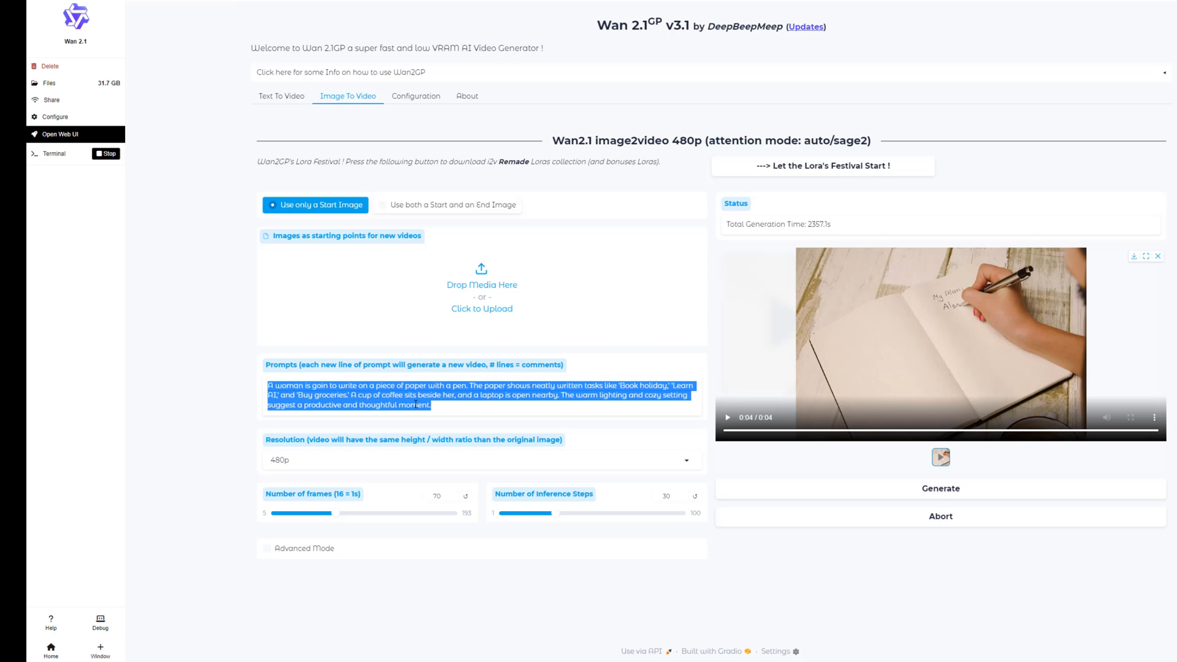
{"action": "type", "text": "A mountain landscape transitions from day to night, with the sun setting, stars appearing, and clouds moving across the sky."}
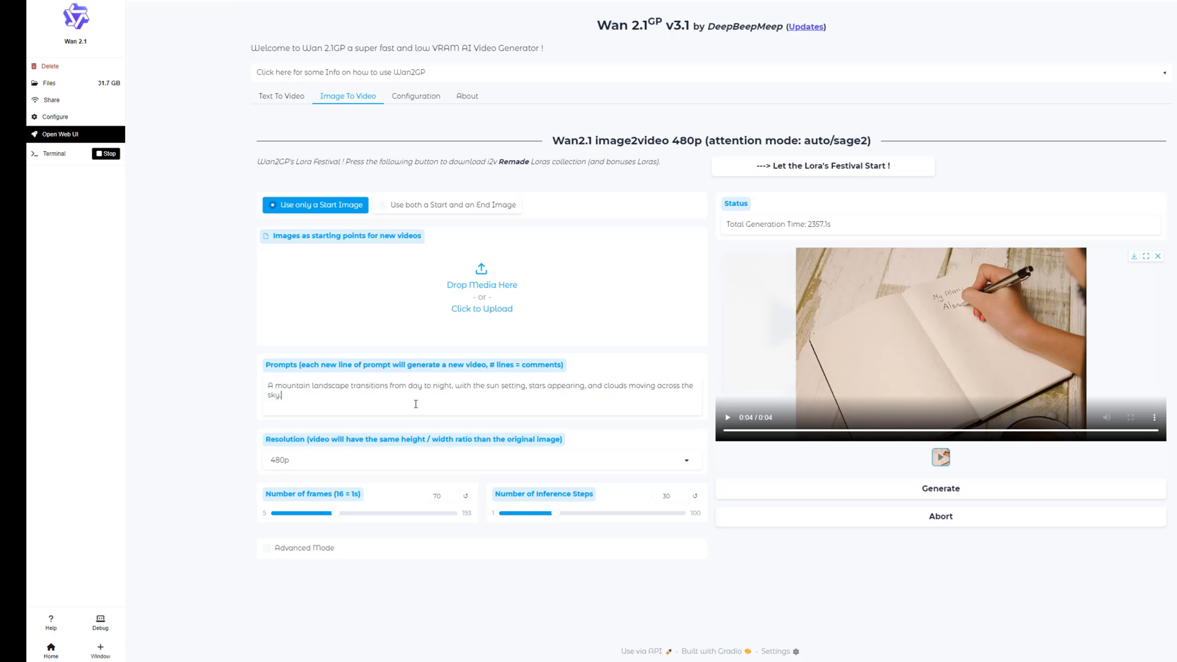
Try to generate the mountain landscape video at 720p, and return the resolution to 480p
{"action": "left_click", "coordinate": [677, 460]}
{"action": "left_click", "coordinate": [345, 427]}
{"action": "left_click", "coordinate": [949, 492]}
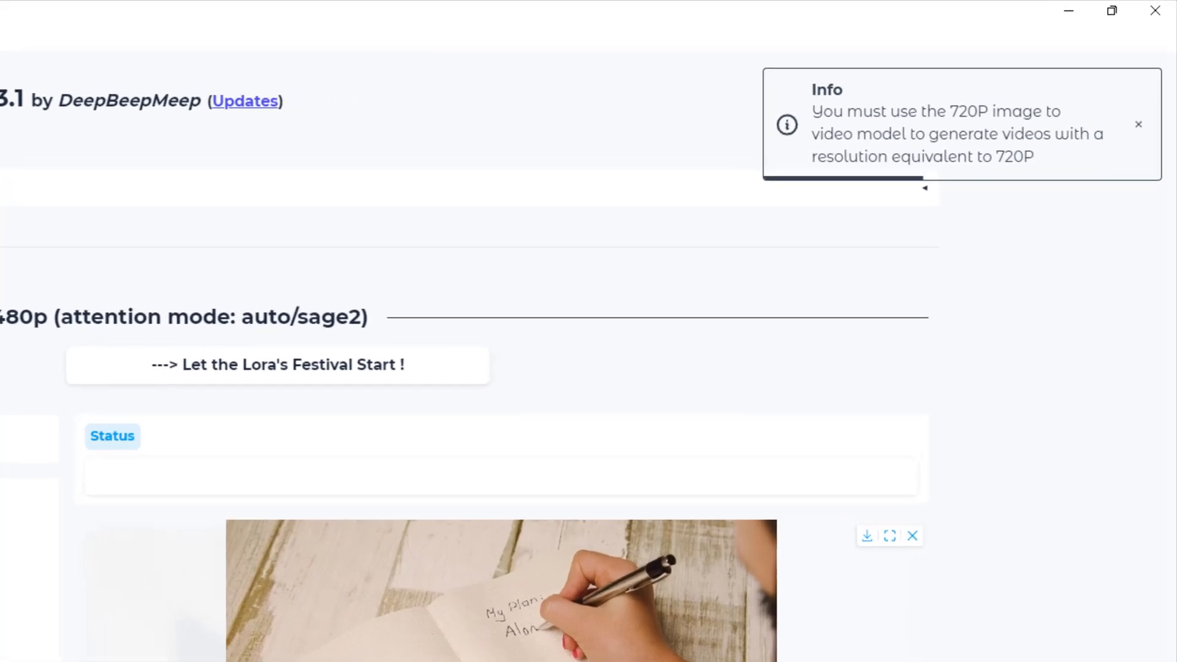
{"action": "left_click", "coordinate": [687, 461]}
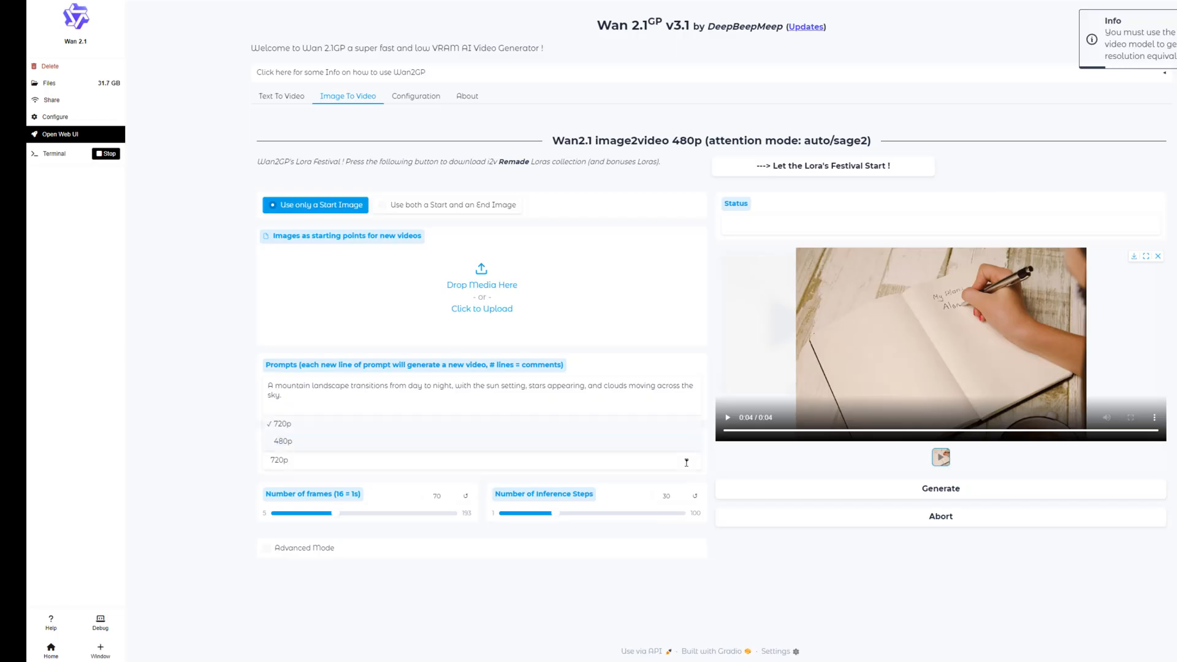
{"action": "left_click", "coordinate": [283, 442]}
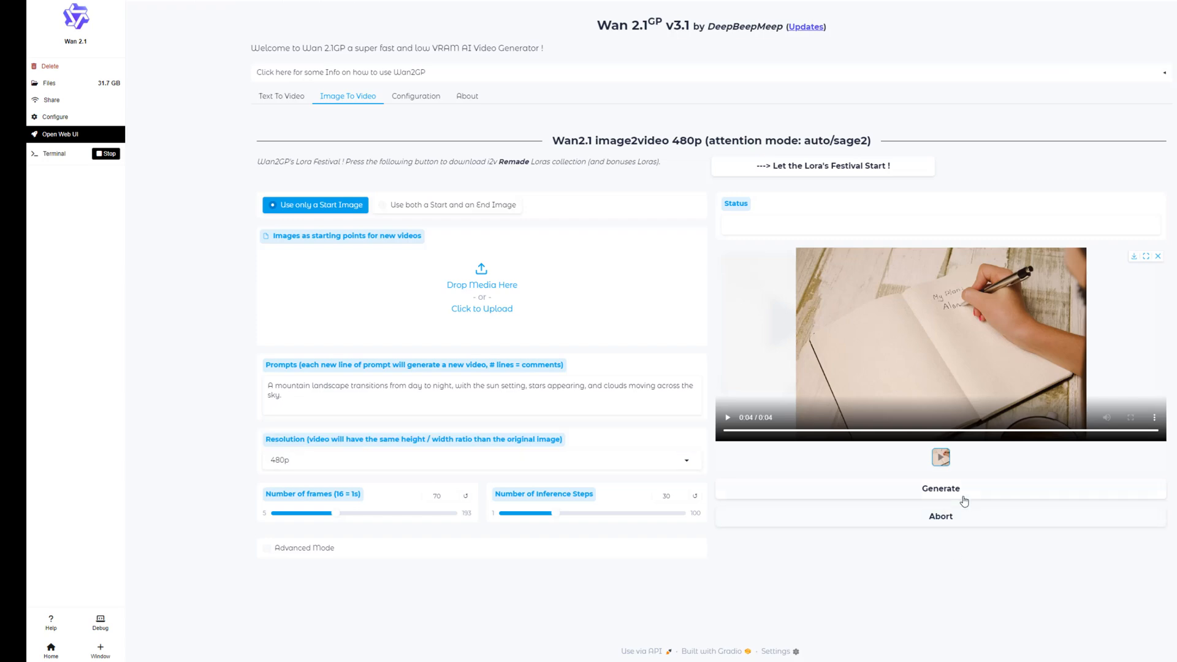
Generate the mountain landscape video with 80 frames and Advanced Mode enabled, and play the result
{"action": "double_click", "coordinate": [437, 496]}
{"action": "type", "text": "80"}
{"action": "left_click", "coordinate": [266, 547]}
{"action": "scroll", "coordinate": [796, 556], "scroll_direction": "down", "scroll_amount": 3}
{"action": "scroll", "coordinate": [796, 556], "scroll_direction": "down", "scroll_amount": 4}
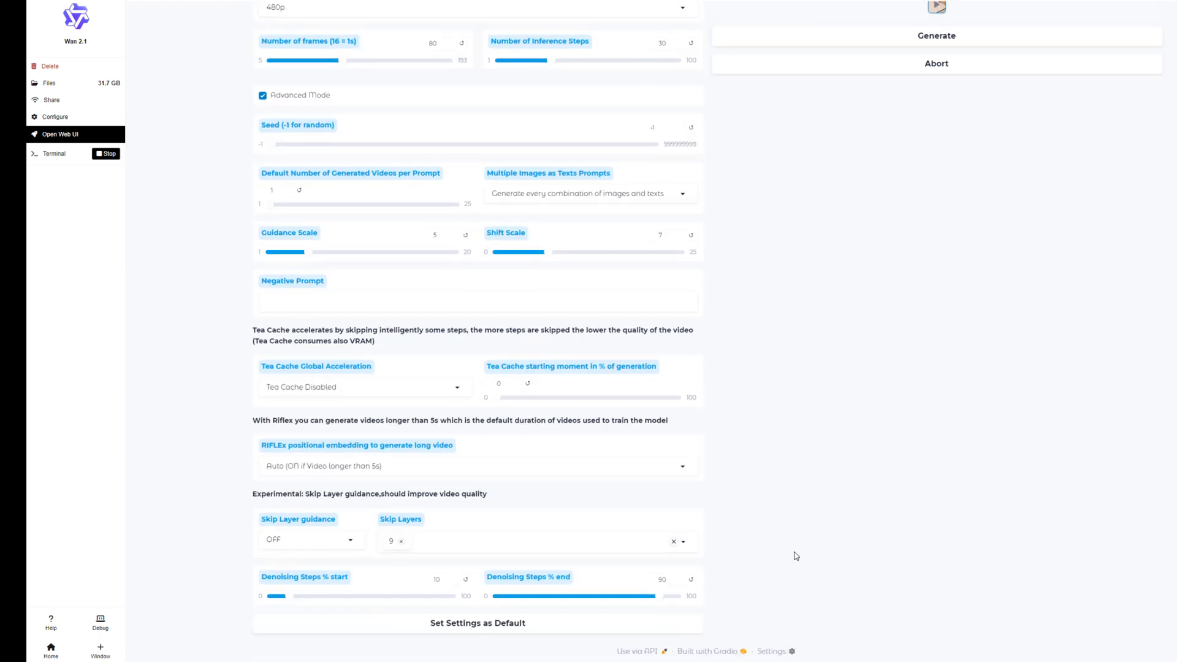
{"action": "scroll", "coordinate": [795, 556], "scroll_direction": "up", "scroll_amount": 9}
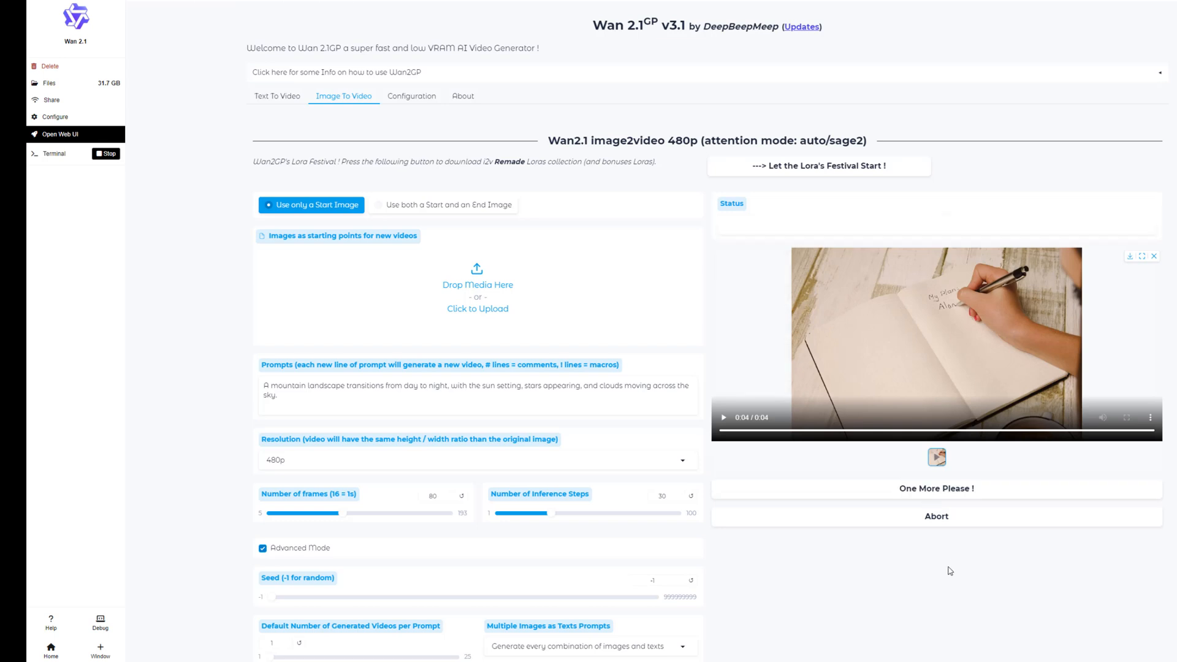
{"action": "left_click", "coordinate": [969, 489]}
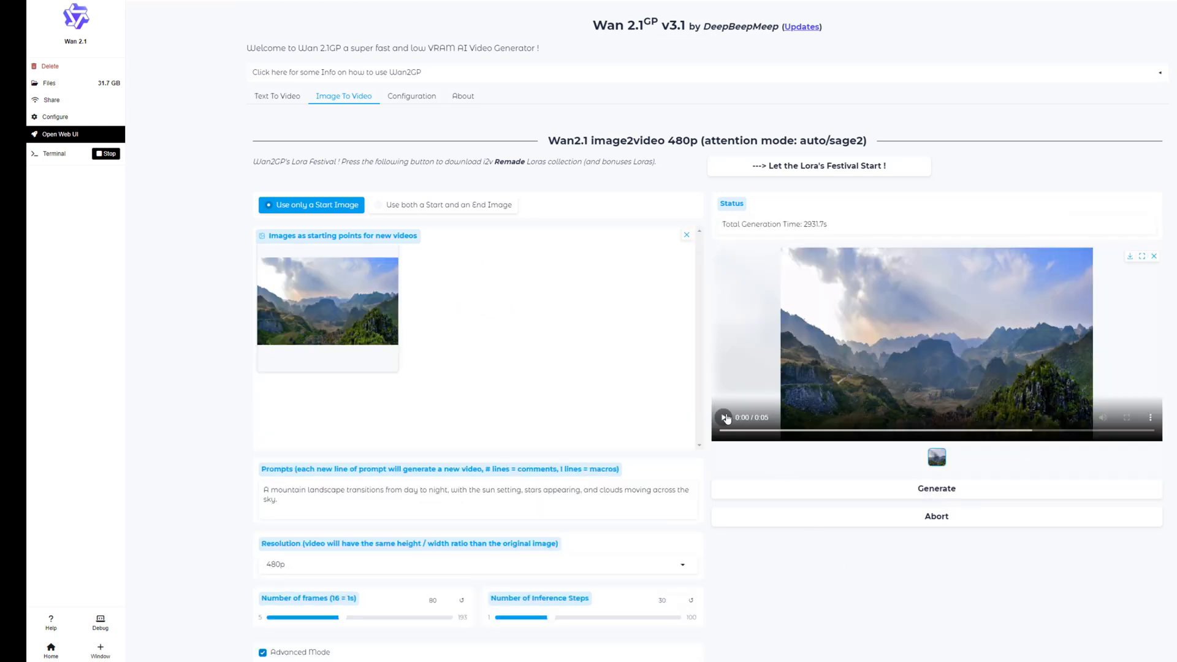
{"action": "left_click", "coordinate": [724, 418]}
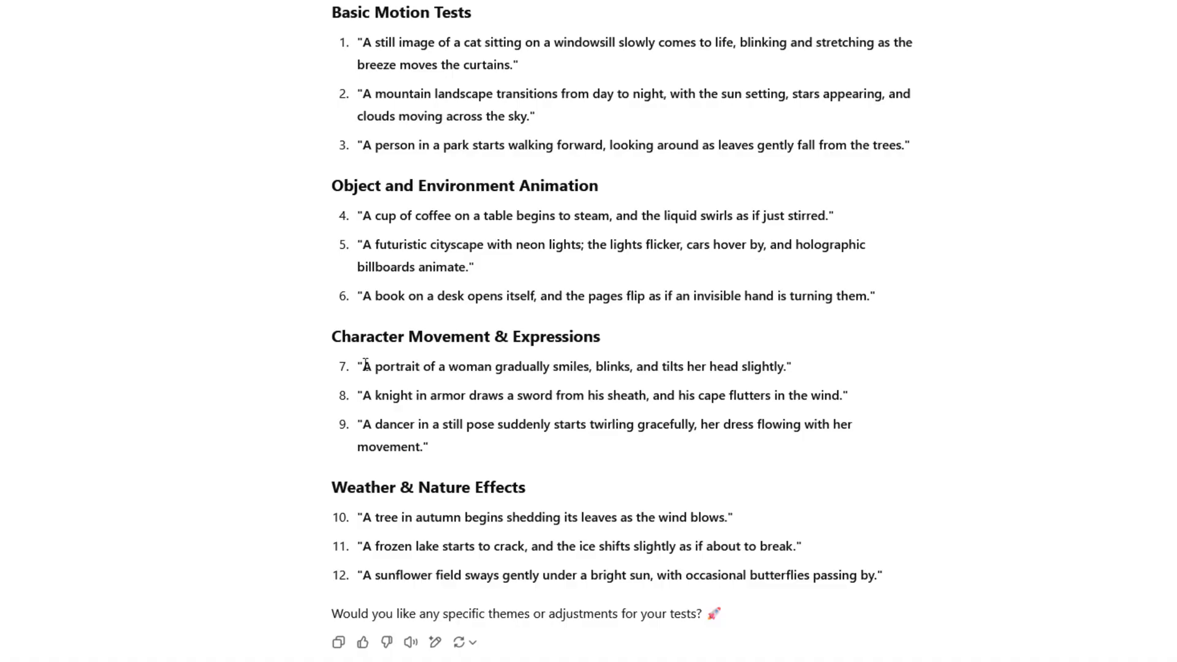
Replace the prompt with "A portrait of a woman gradually smiles, blinks, and tilts her head slightly"
{"action": "left_click_drag", "start_coordinate": [362, 367], "coordinate": [784, 367]}
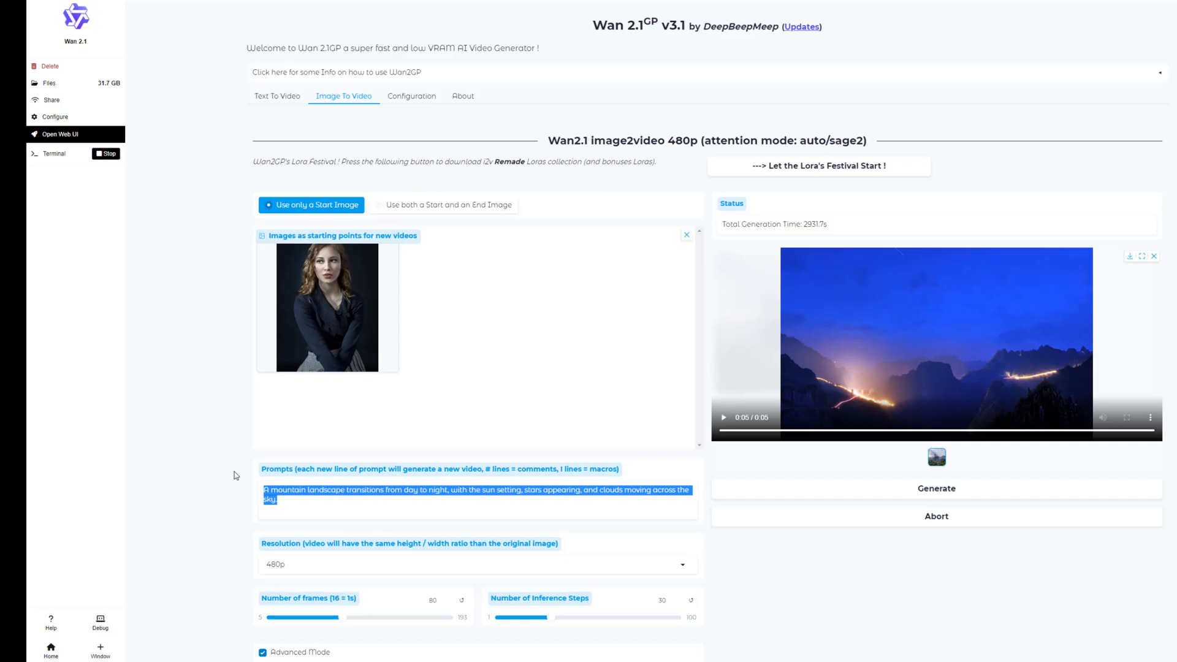
{"action": "type", "text": "A portrait of a woman gradually smiles, blinks, and tilts her head slightly"}
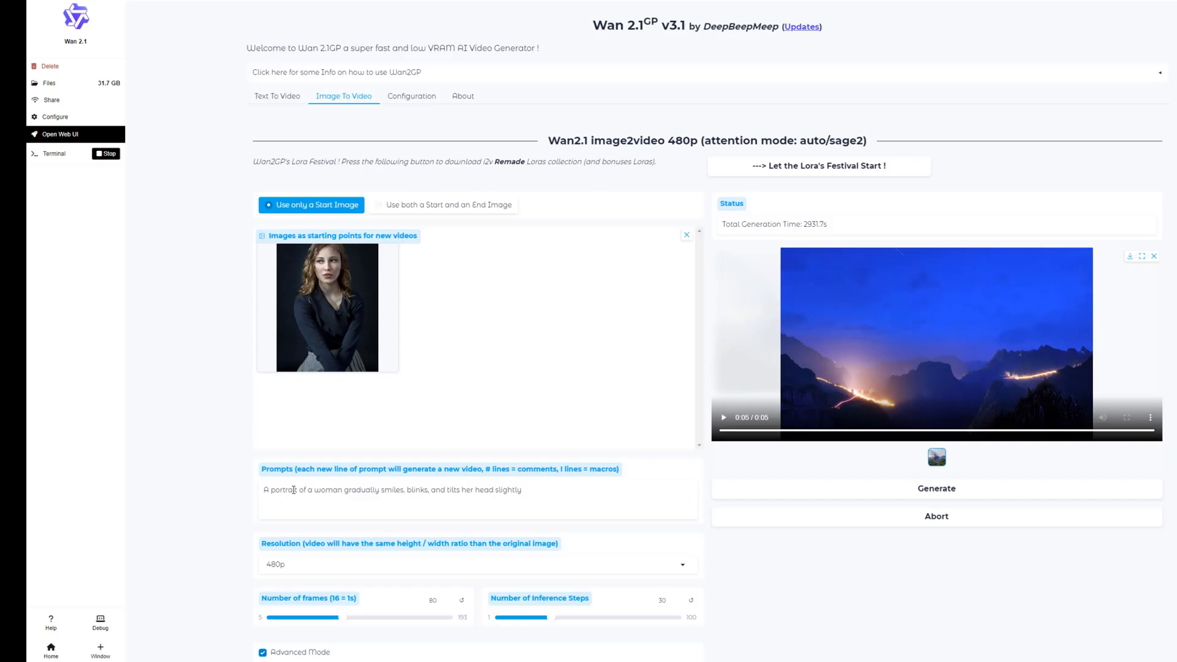
Generate the woman's portrait video at 480p with 80 frames and 30 inference steps
{"action": "left_click", "coordinate": [935, 488]}
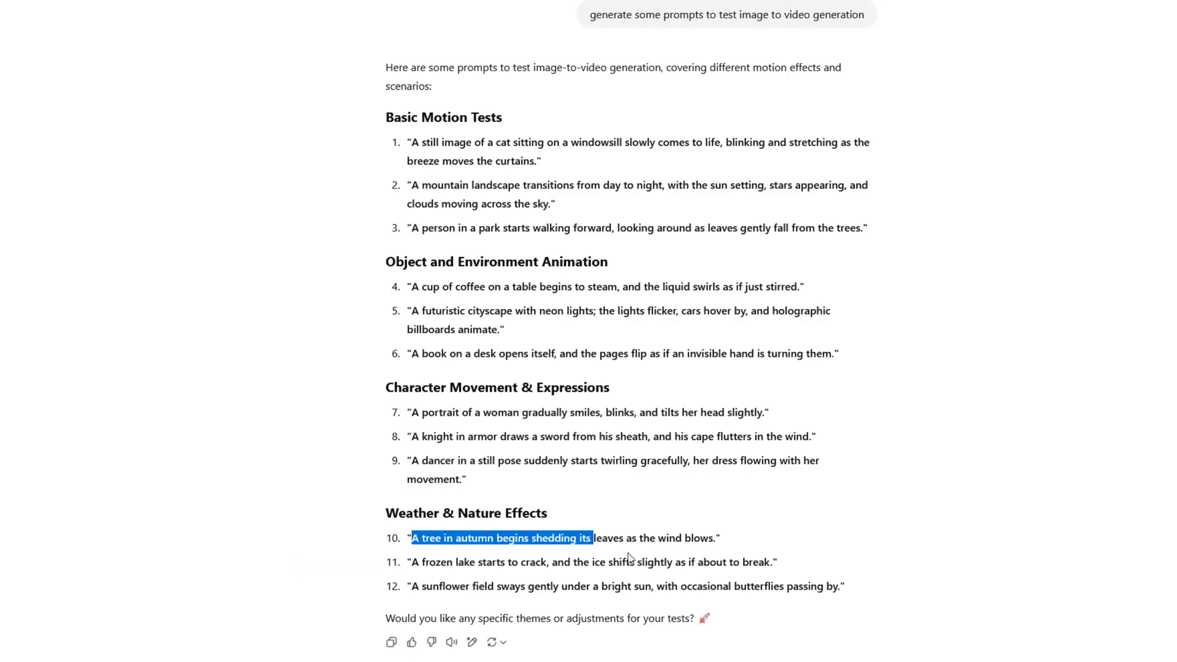
Copy the prompt "A tree in autumn begins shedding its leaves as the wind blows." from the chatbot's suggestions
{"action": "left_click_drag", "start_coordinate": [589, 539], "coordinate": [713, 543]}
{"action": "right_click", "coordinate": [716, 543]}
{"action": "left_click", "coordinate": [711, 553]}
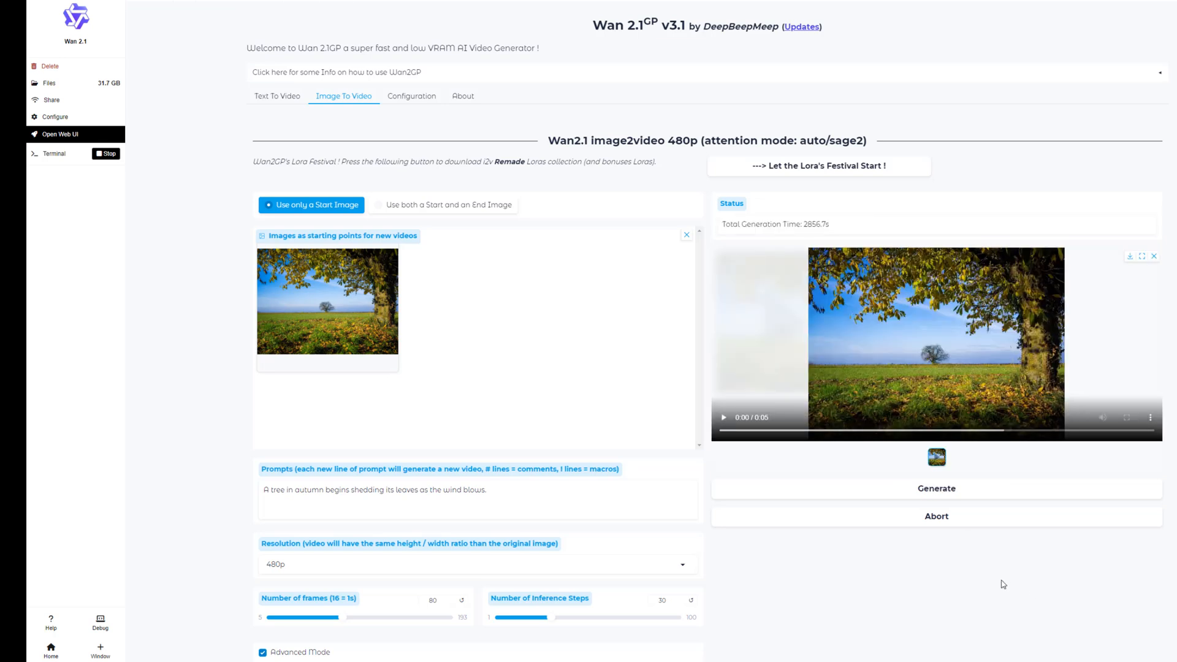
Play the generated autumn tree videos and the frozen lake video
{"action": "left_click", "coordinate": [724, 422]}
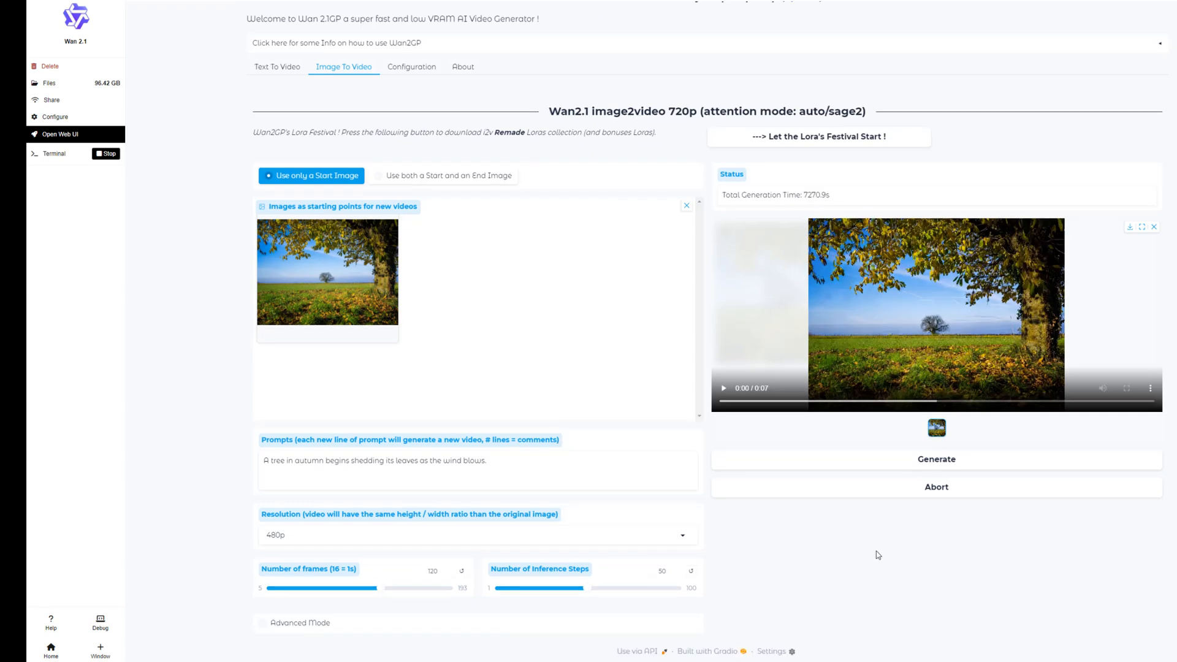
{"action": "left_click", "coordinate": [723, 388]}
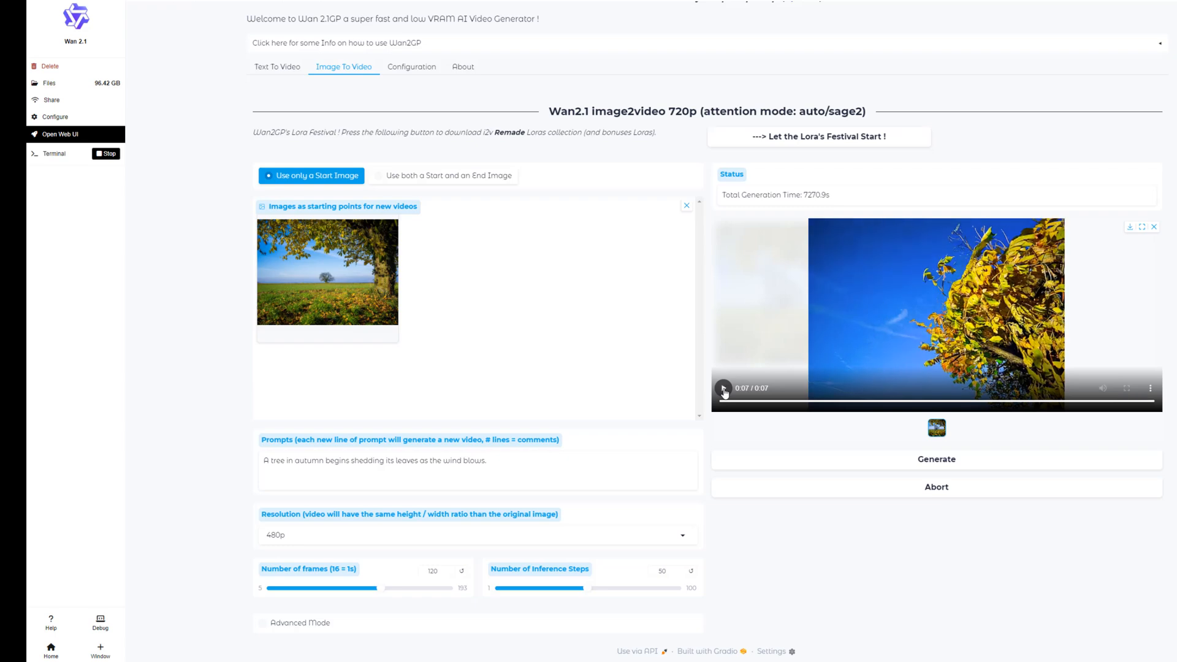
{"action": "left_click", "coordinate": [723, 388]}
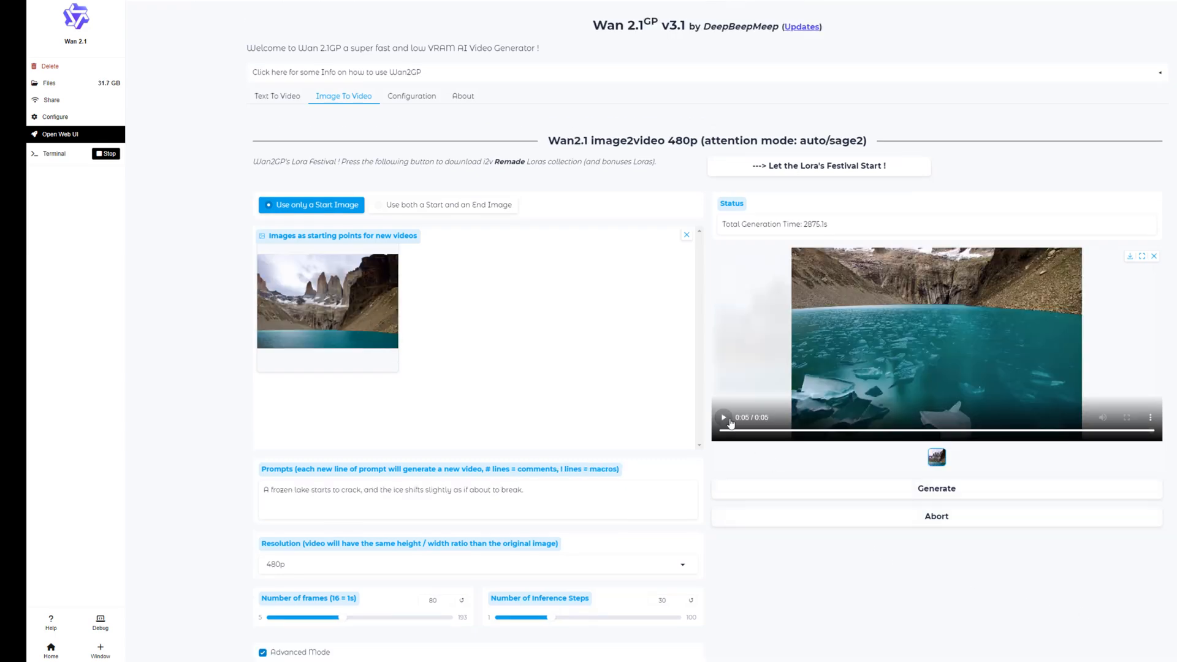
{"action": "left_click", "coordinate": [725, 417]}
{"action": "left_click", "coordinate": [724, 419]}
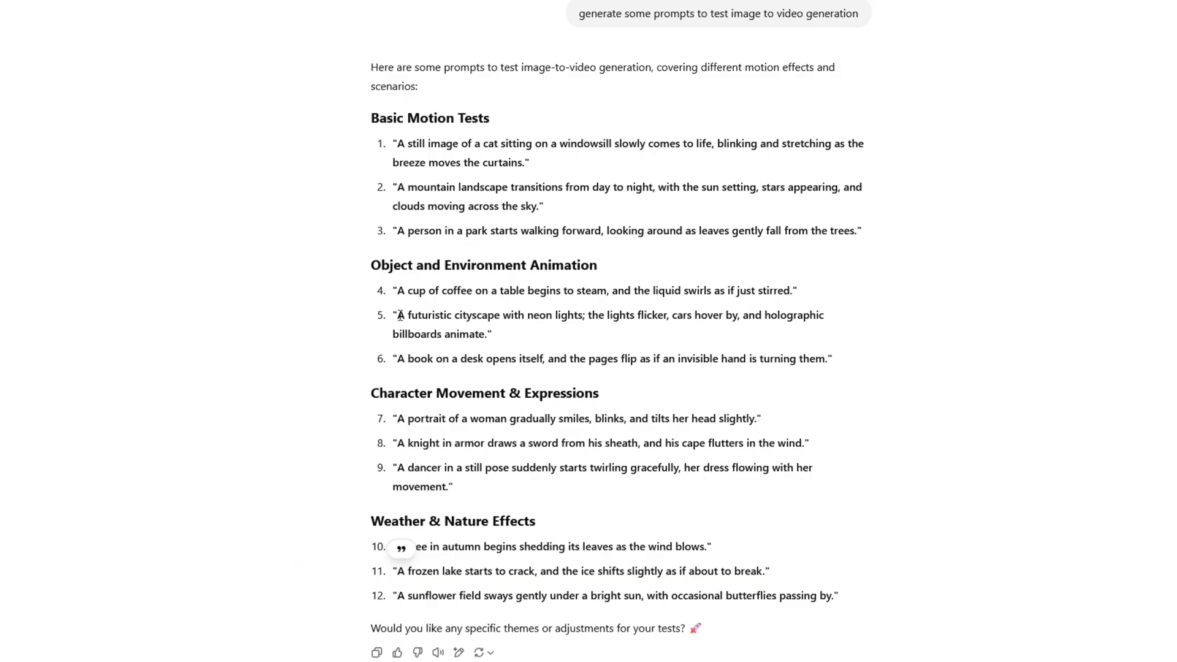
Copy the futuristic cityscape prompt from the chatbot's suggestions and replace Wan 2.1's image-to-video prompt with it
{"action": "left_click_drag", "start_coordinate": [397, 315], "coordinate": [477, 336]}
{"action": "right_click", "coordinate": [480, 336]}
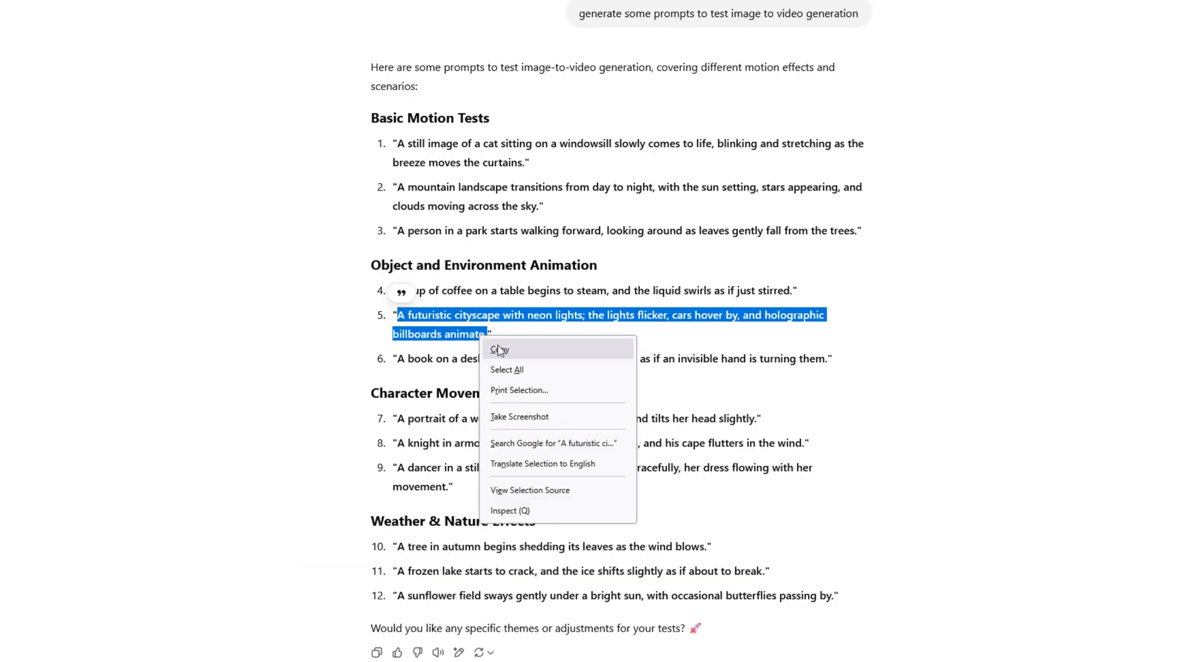
{"action": "left_click", "coordinate": [499, 349]}
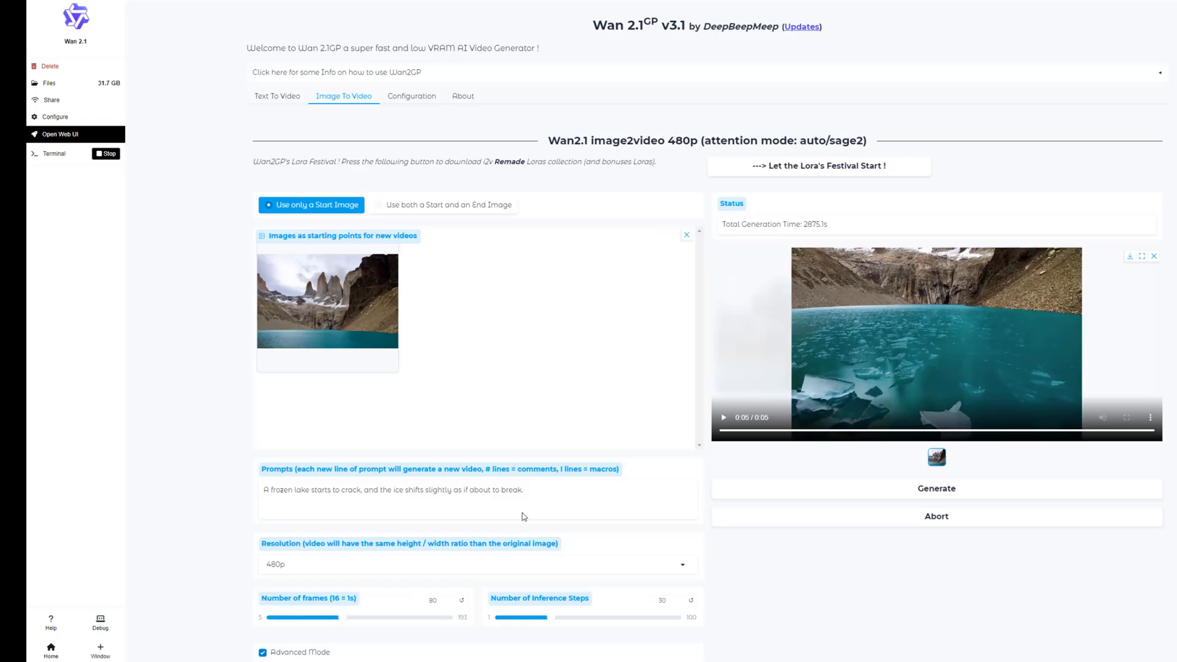
{"action": "left_click_drag", "start_coordinate": [522, 513], "coordinate": [246, 501]}
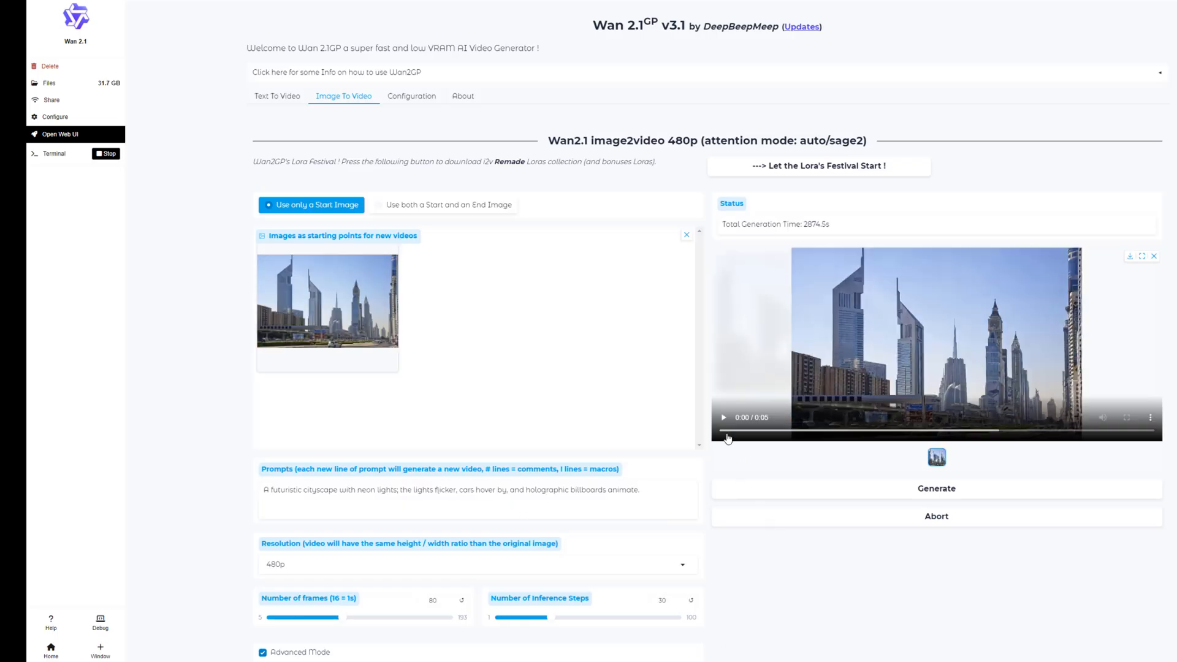
Play the two generated cityscape videos and the video of the book on the bed
{"action": "left_click", "coordinate": [724, 418]}
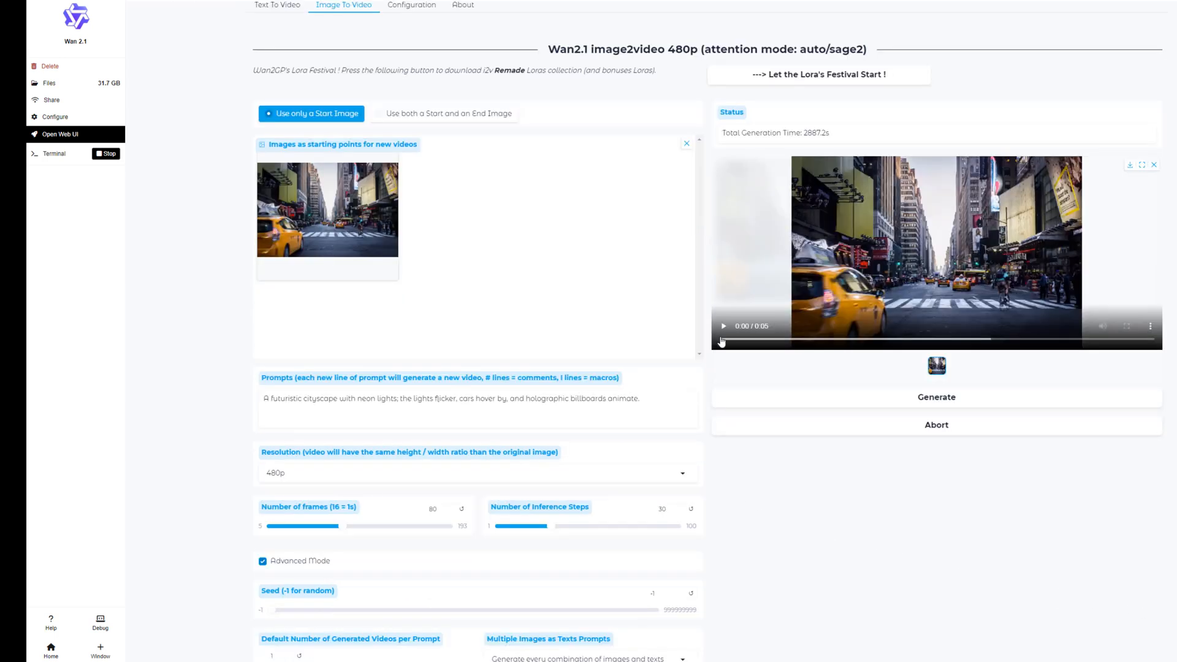
{"action": "left_click", "coordinate": [724, 326]}
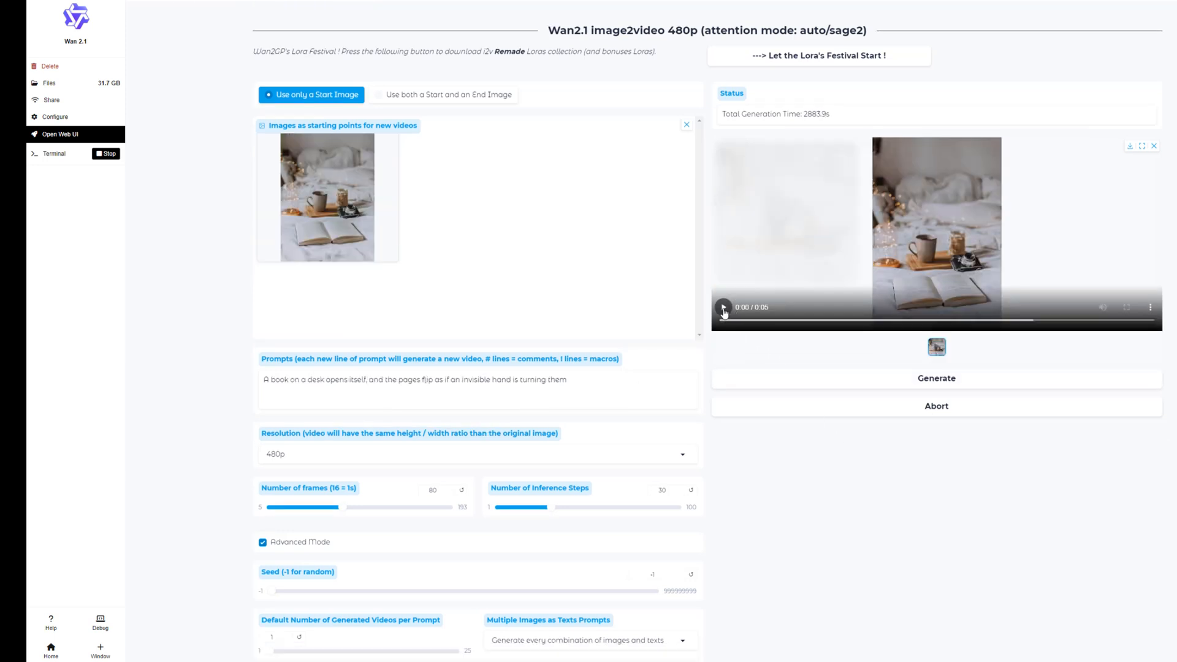
{"action": "left_click", "coordinate": [723, 308]}
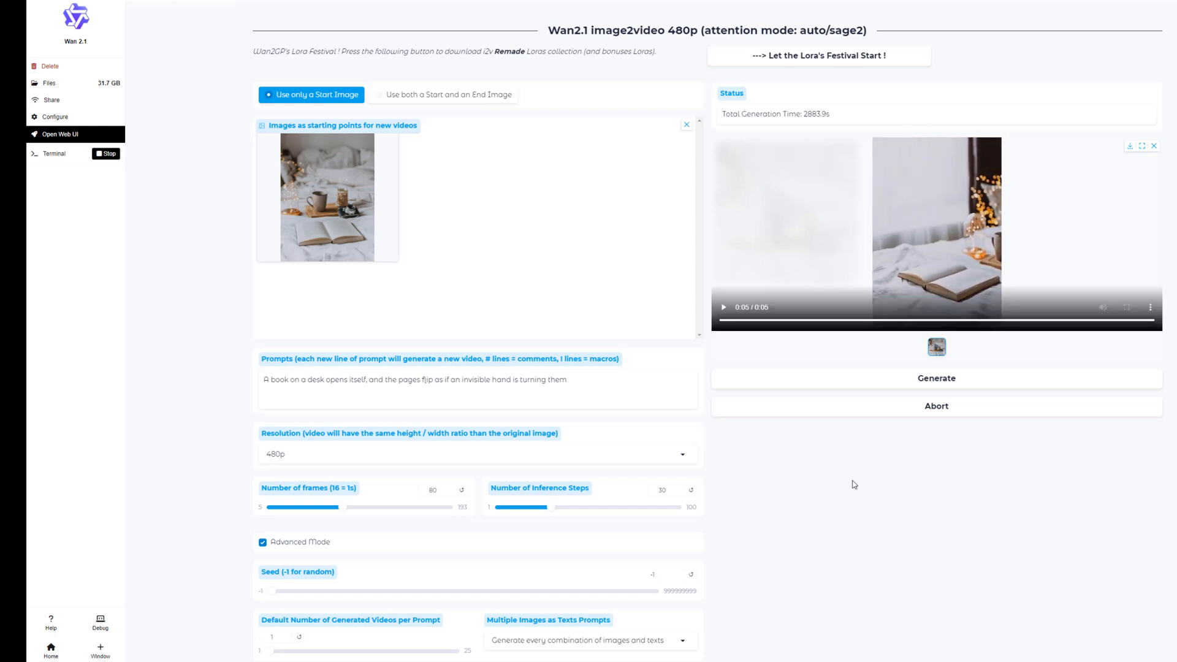
{"action": "left_click", "coordinate": [723, 308]}
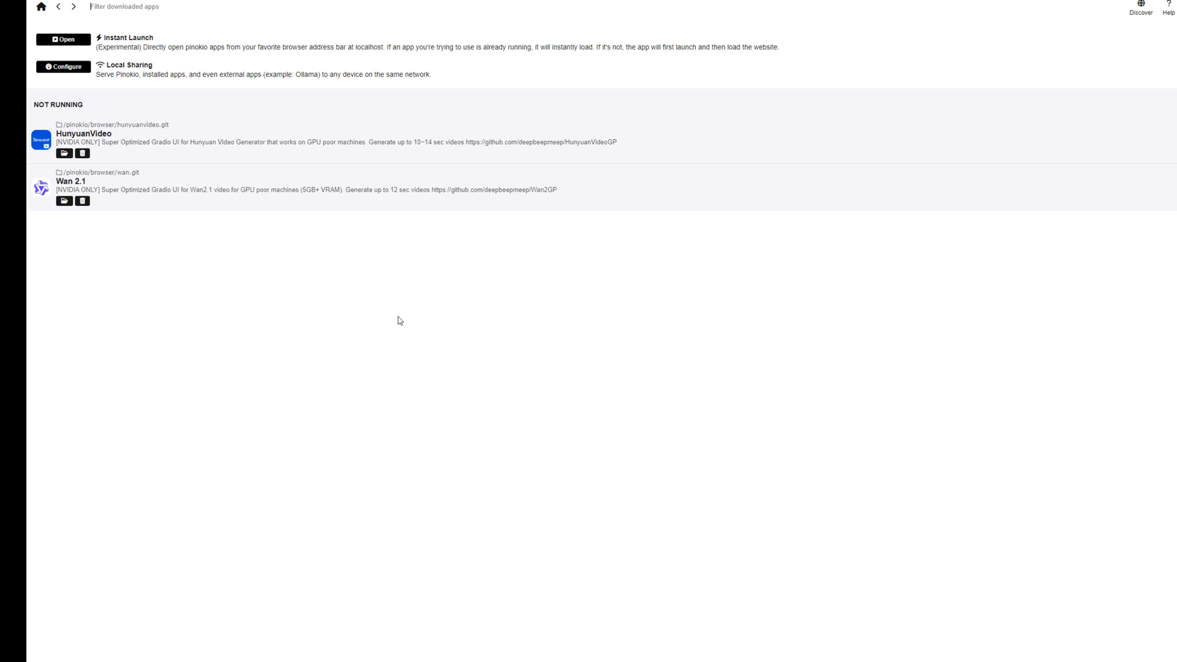
Start Wan 2.1 in Pinokio and open its web interface
{"action": "left_click", "coordinate": [65, 174]}
{"action": "left_click", "coordinate": [66, 136]}
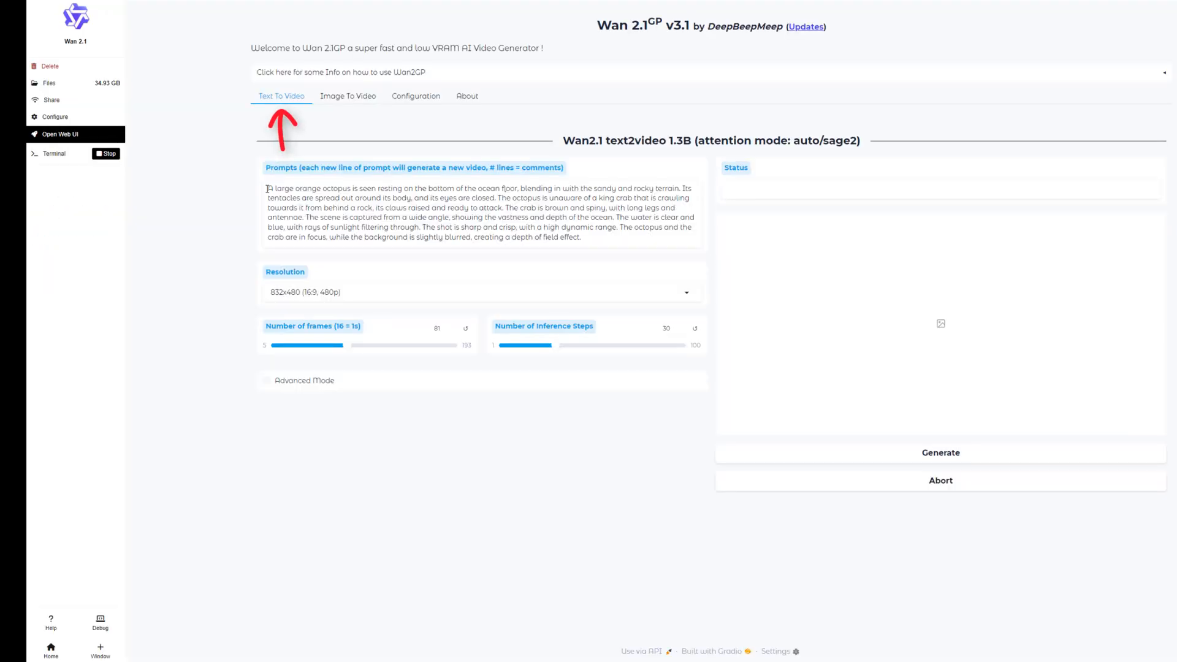
Generate two text-to-video clips from the default octopus prompt at 832x480 with 81 frames
{"action": "left_click_drag", "start_coordinate": [268, 189], "coordinate": [384, 198]}
{"action": "left_click", "coordinate": [383, 199]}
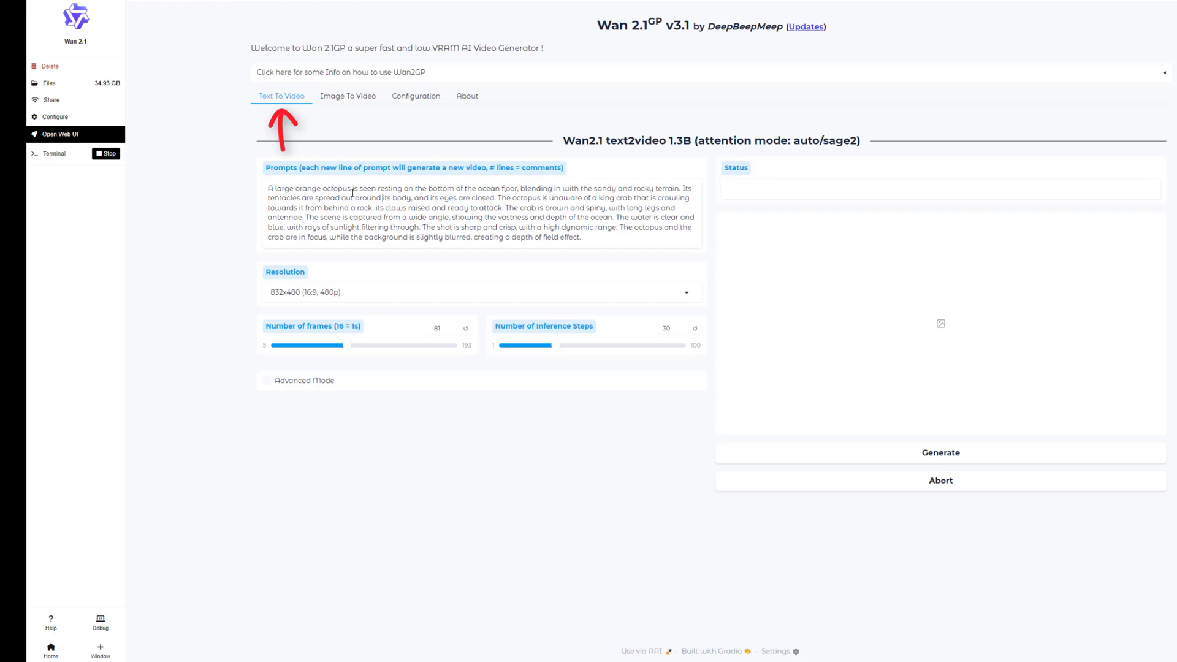
{"action": "left_click", "coordinate": [949, 459]}
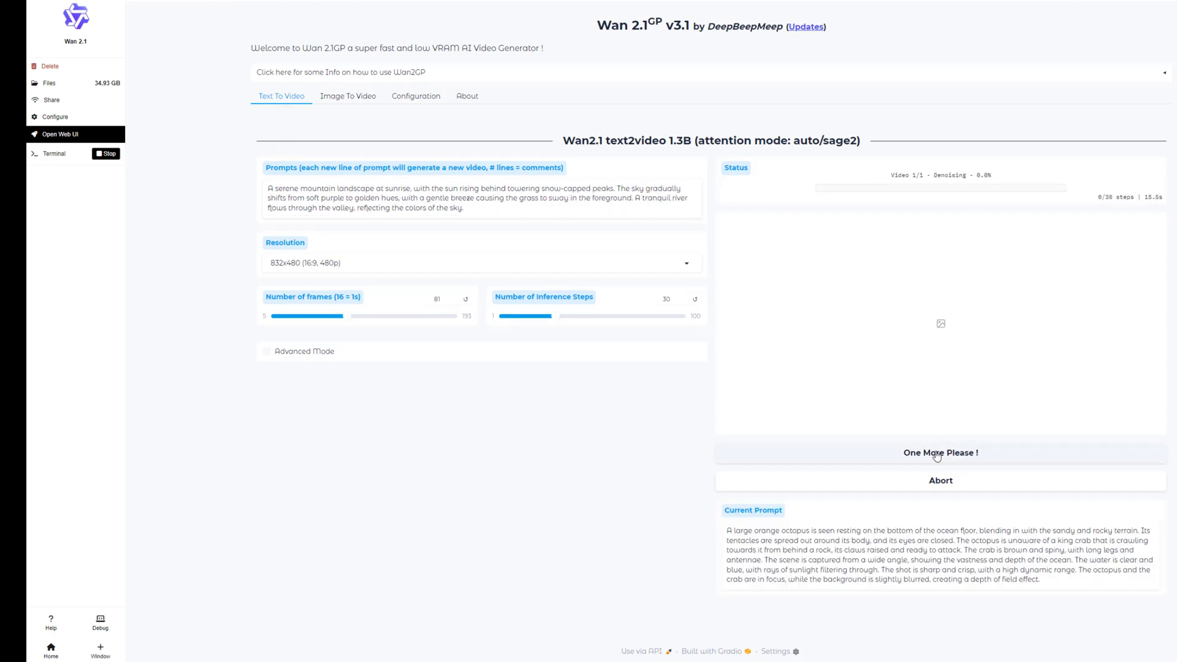
{"action": "left_click", "coordinate": [937, 457]}
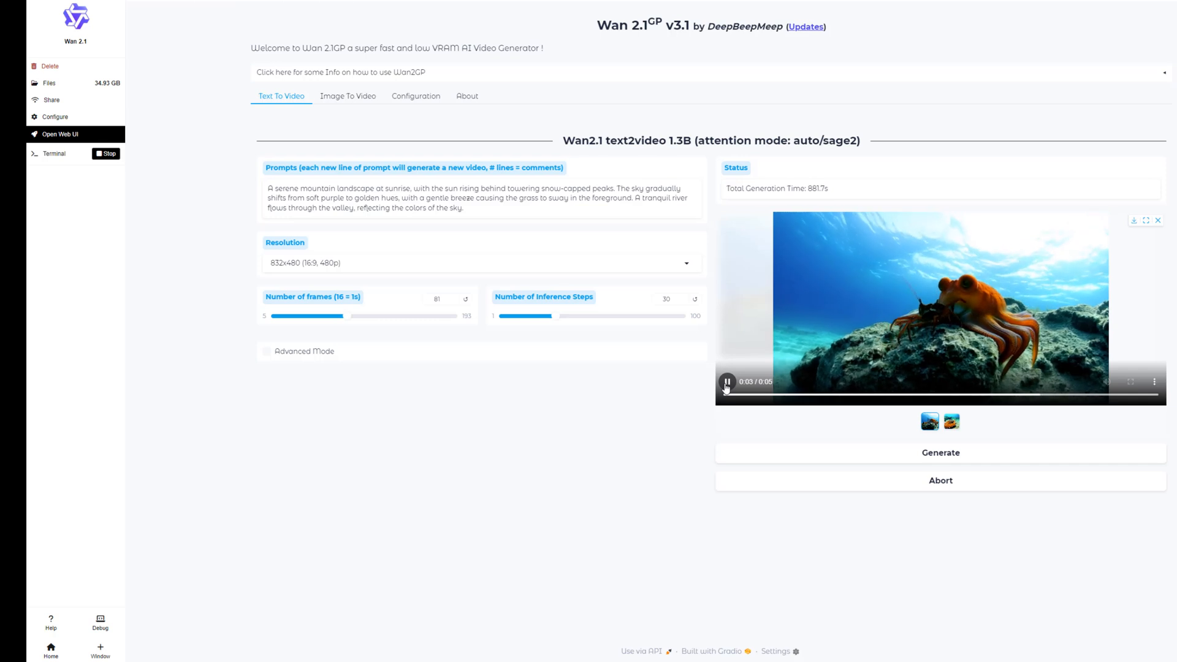
Play the second octopus clip and the generated video of the busy city street at sunset
{"action": "left_click", "coordinate": [954, 425]}
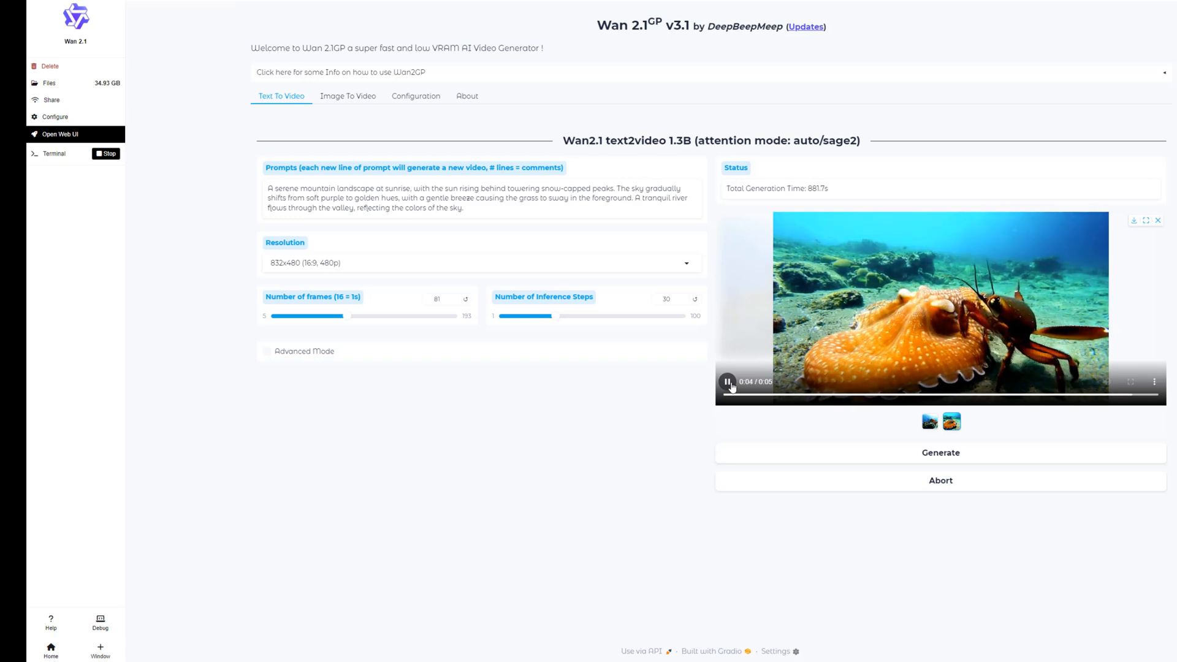
{"action": "left_click", "coordinate": [740, 453]}
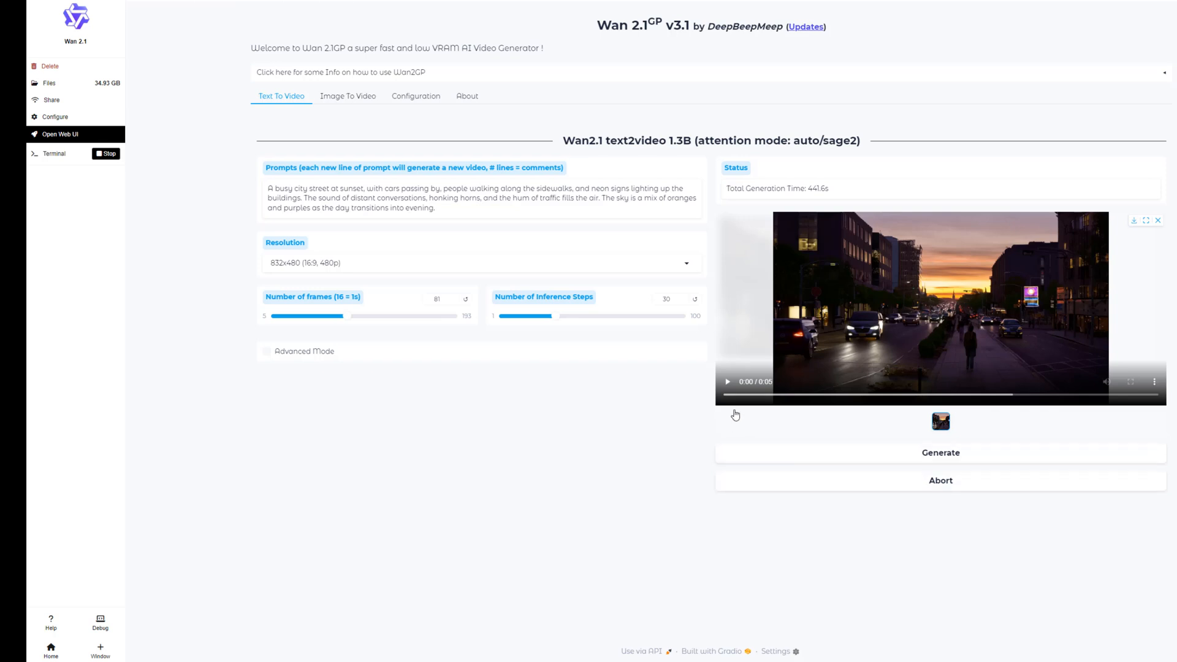
{"action": "left_click", "coordinate": [729, 384]}
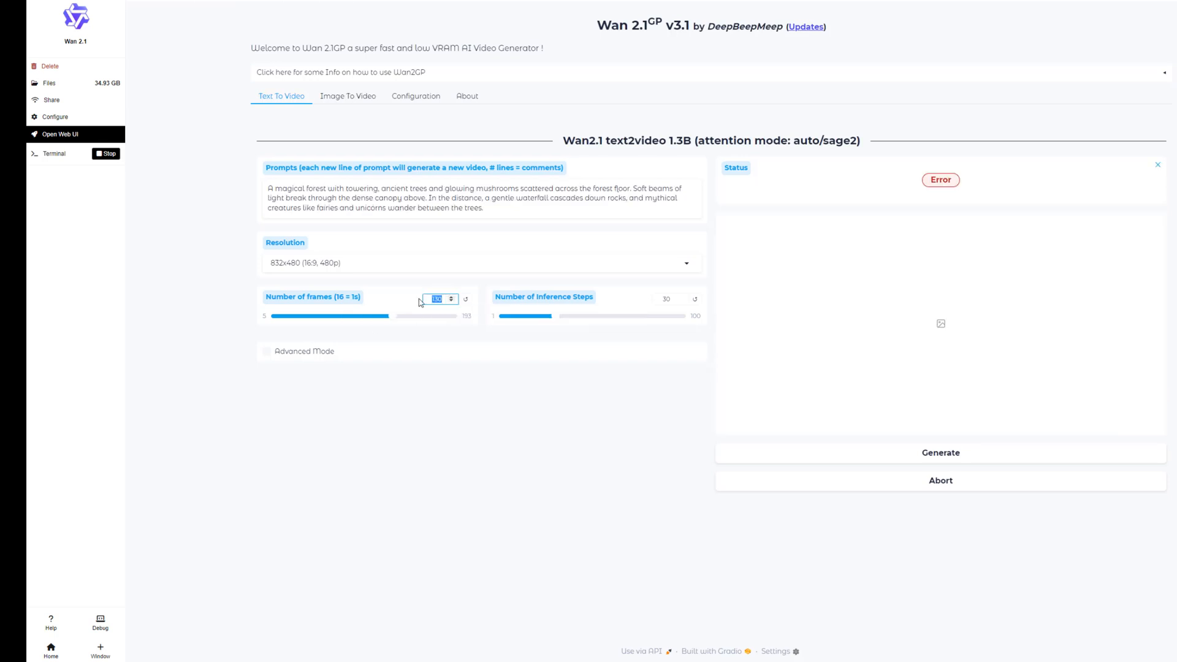
Try setting the magical forest video to 81 frames and a resolution of 1024x1024 (4:3, 720p)
{"action": "type", "text": "81"}
{"action": "left_click", "coordinate": [693, 266]}
{"action": "left_click", "coordinate": [305, 323]}
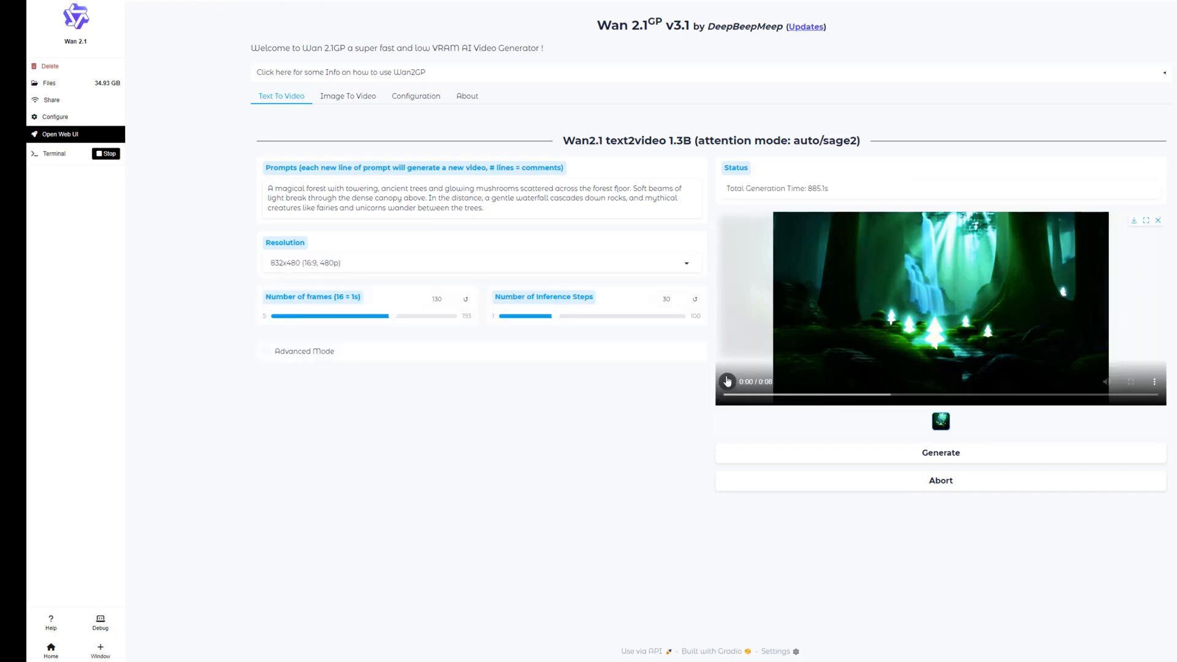
Play the generated magical forest, night city skyline and spaceship videos
{"action": "left_click", "coordinate": [727, 382]}
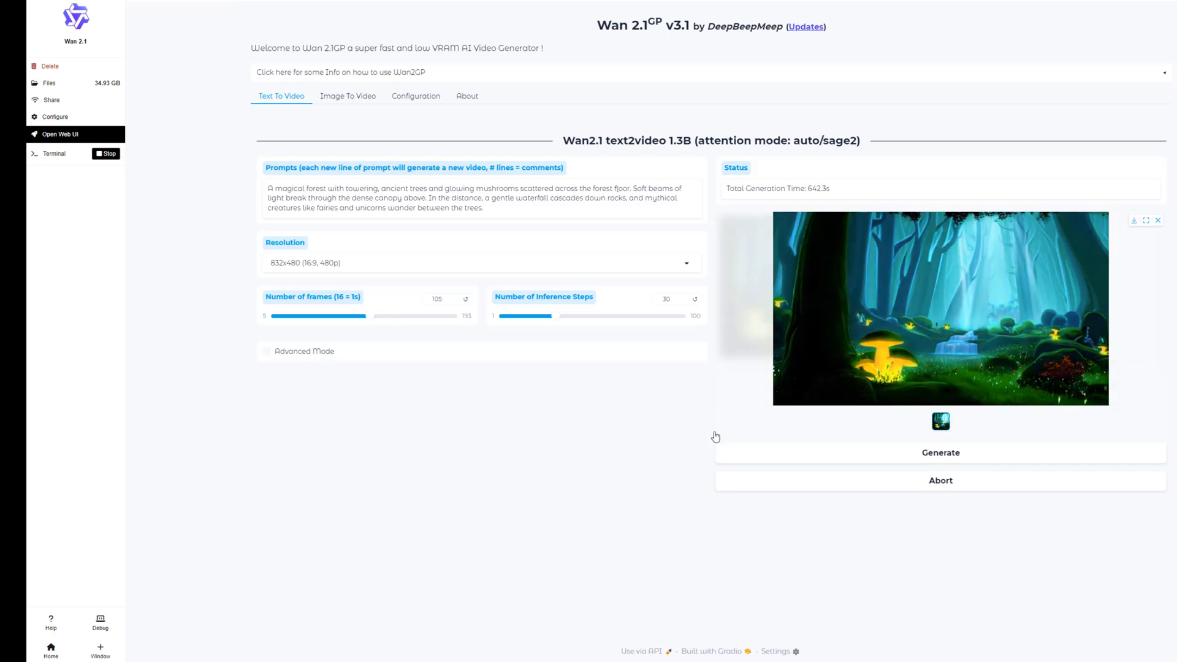
{"action": "mouse_move", "coordinate": [771, 400]}
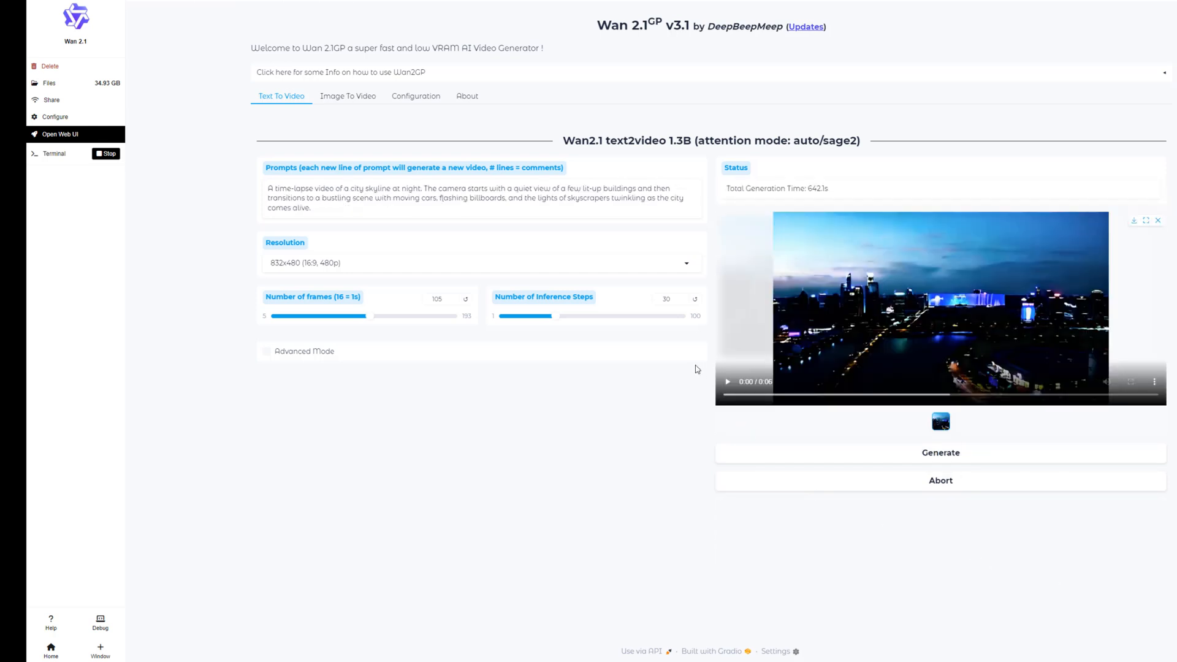
{"action": "left_click", "coordinate": [728, 381]}
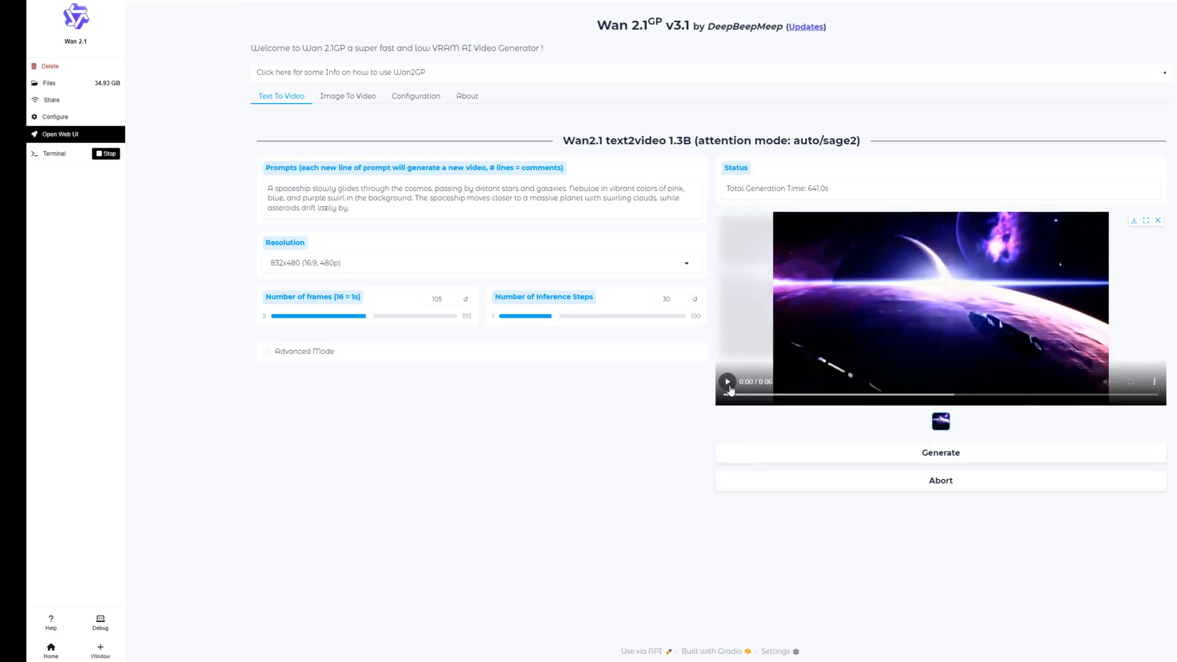
{"action": "left_click", "coordinate": [729, 382]}
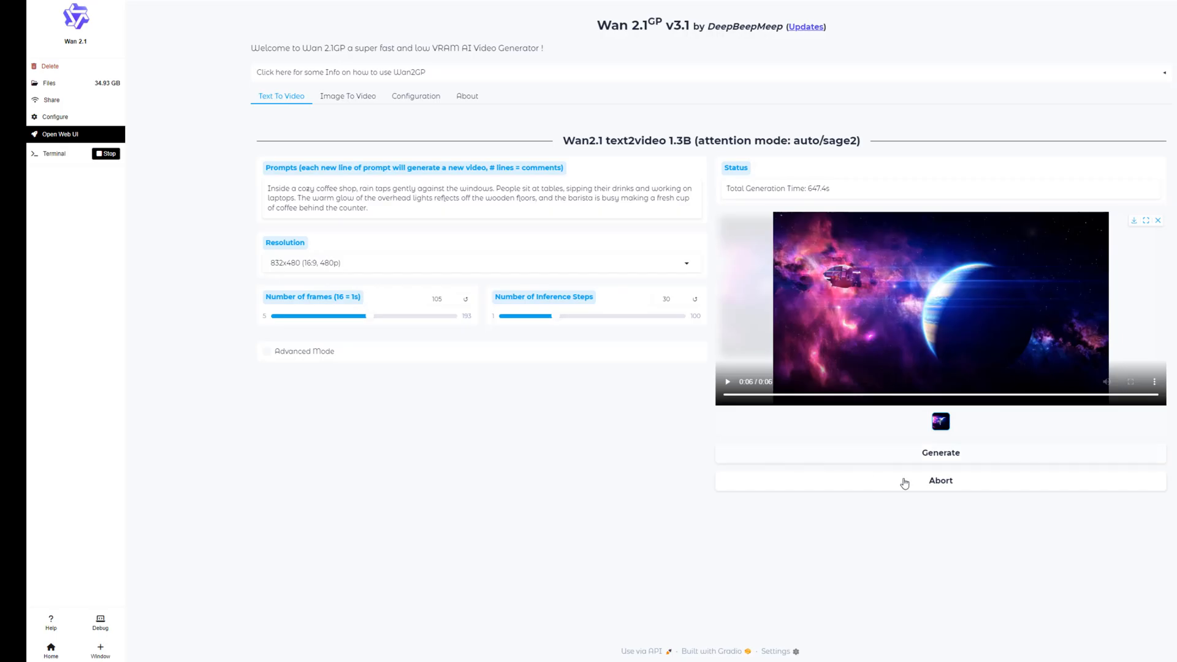
Generate the cozy coffee shop video at 832x480 with 105 frames and play the resulting clips
{"action": "left_click", "coordinate": [961, 460]}
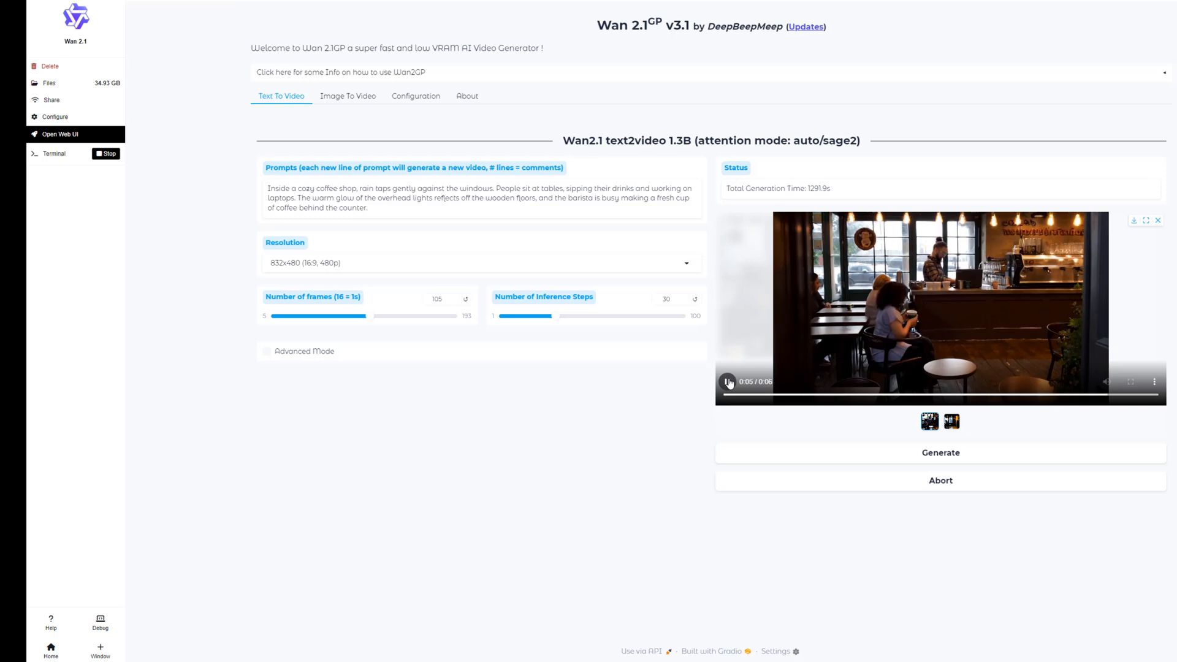
{"action": "left_click", "coordinate": [952, 422]}
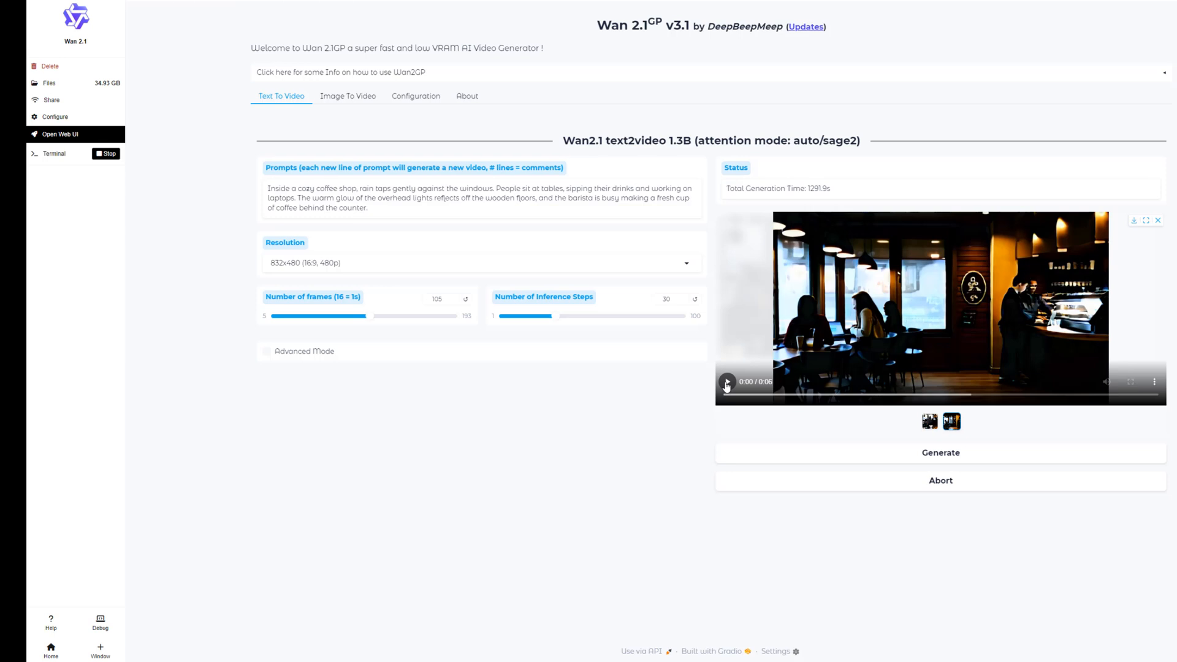
{"action": "left_click", "coordinate": [727, 383]}
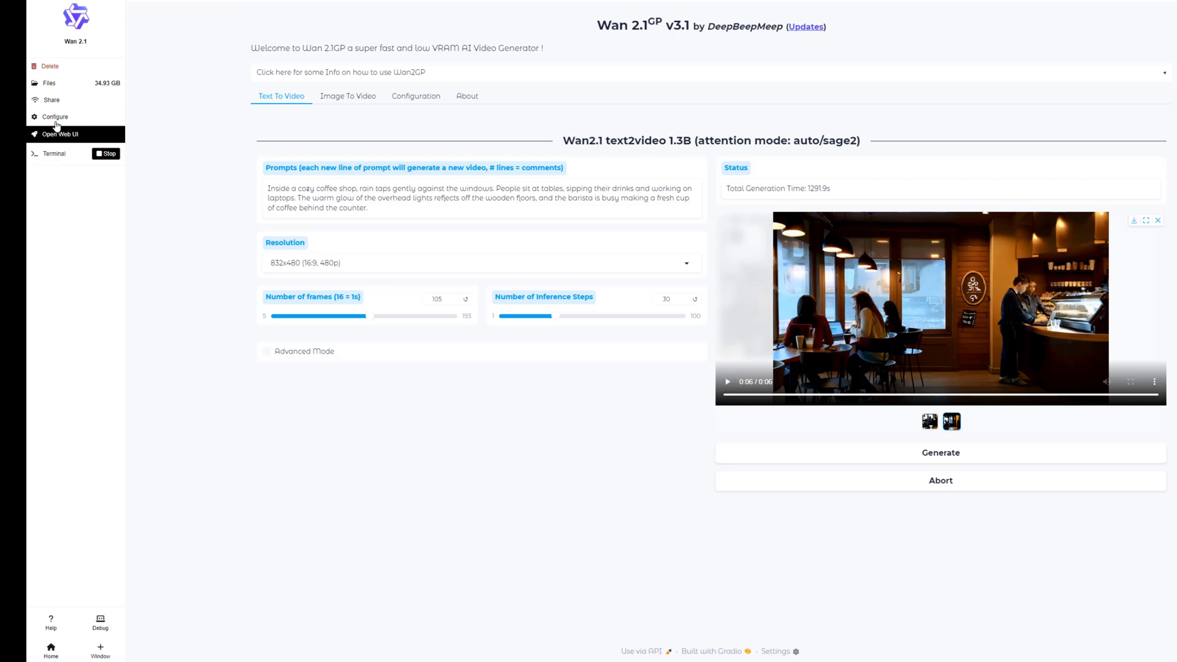
Set Wan 2.1's text-to-video transformer model to WAN 2.1 14B Text to Video 16 bits in the configuration
{"action": "left_click", "coordinate": [51, 121]}
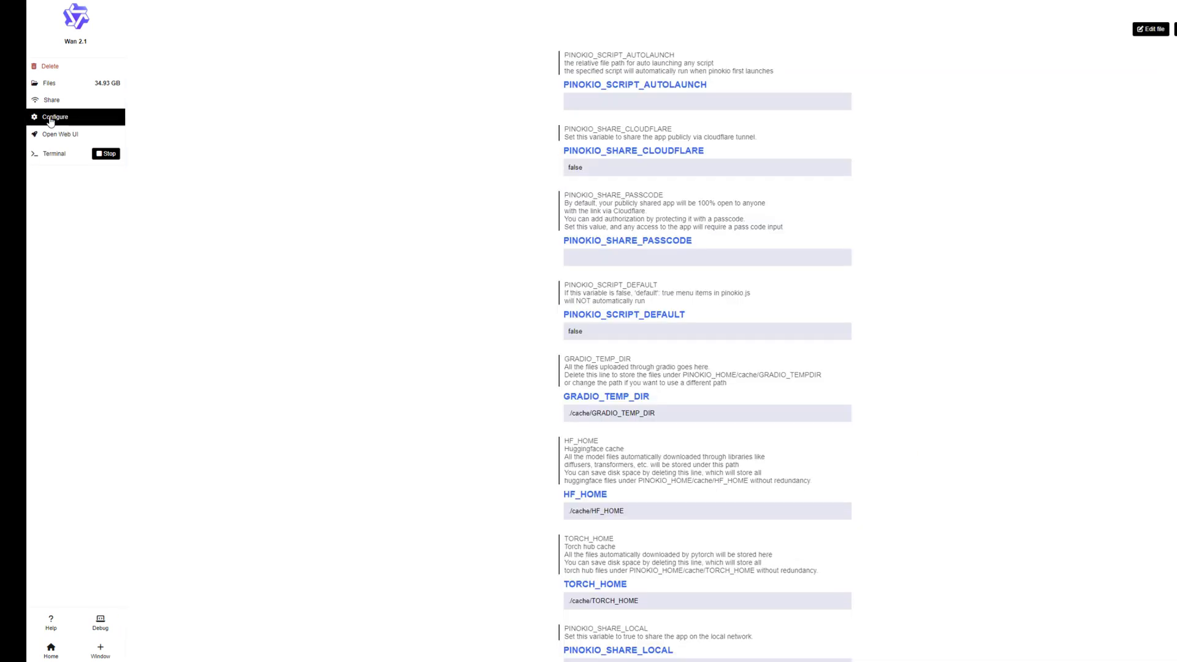
{"action": "left_click", "coordinate": [51, 134]}
{"action": "left_click", "coordinate": [395, 97]}
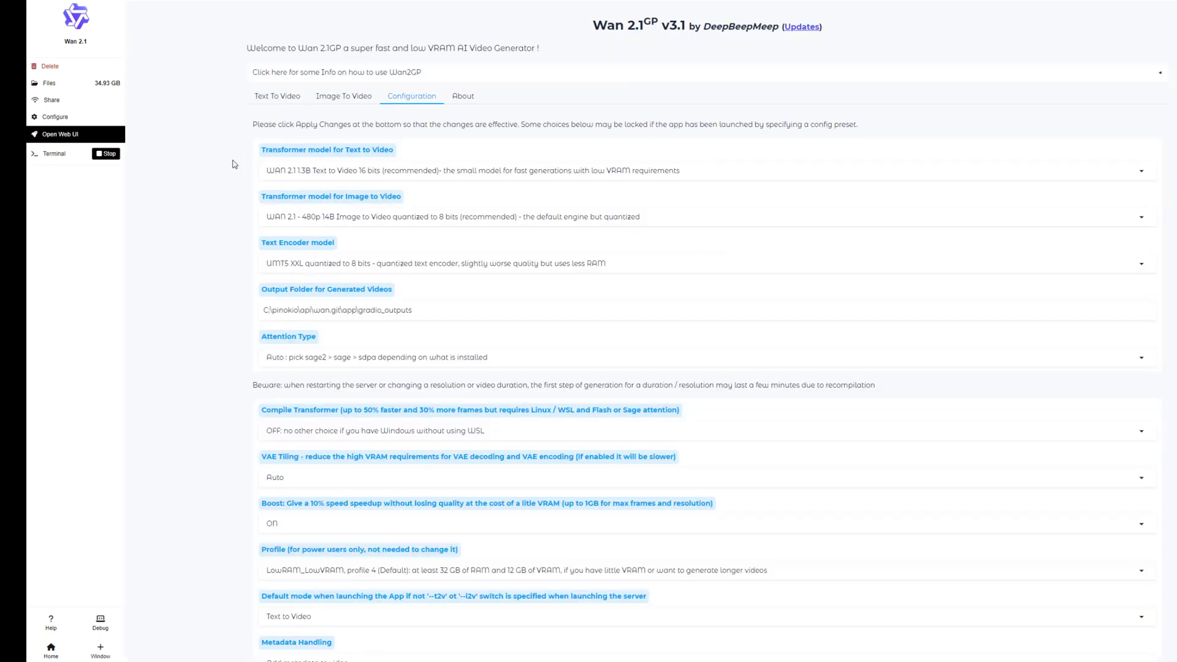
{"action": "left_click", "coordinate": [1141, 171]}
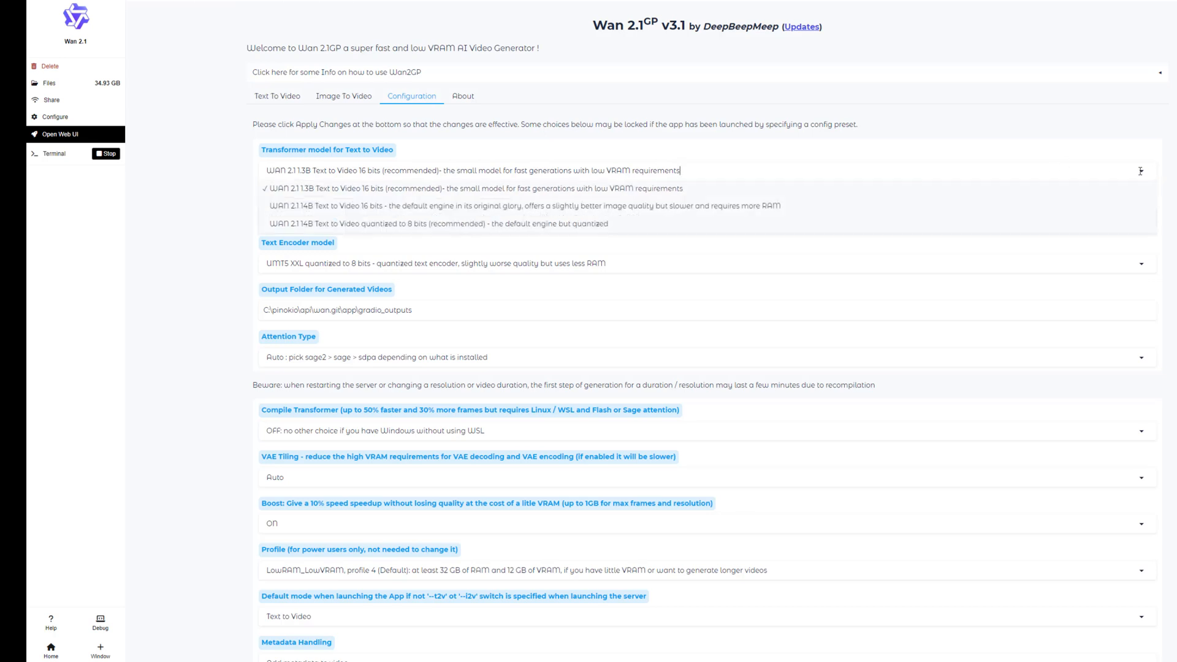
{"action": "left_click", "coordinate": [331, 206]}
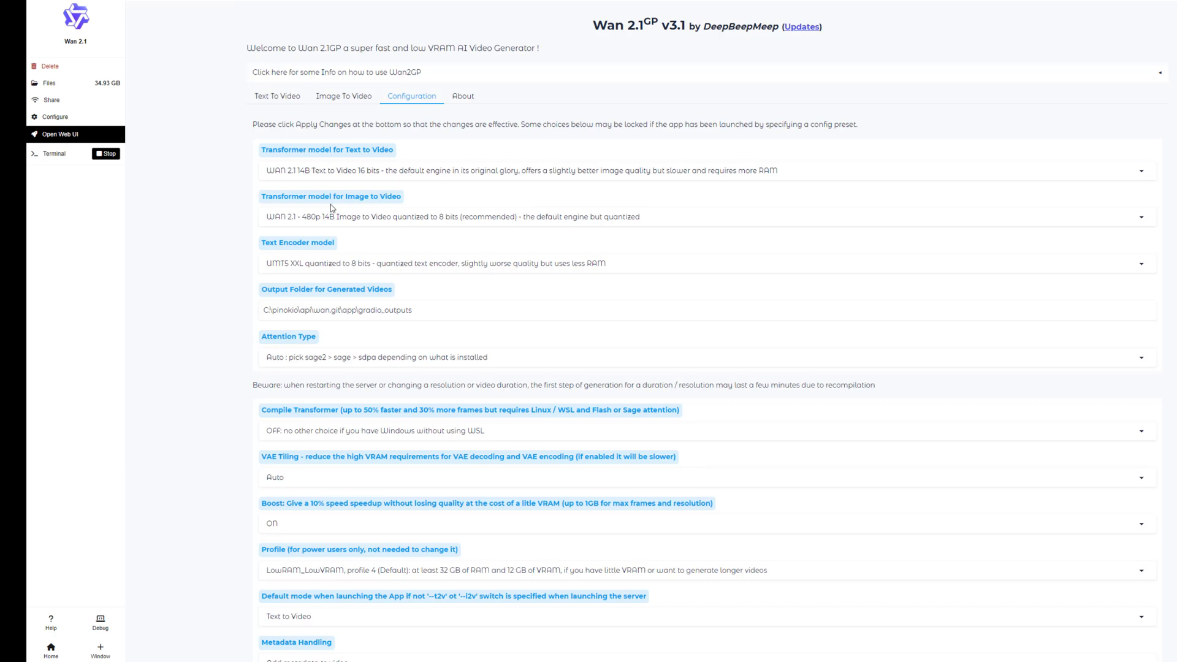
{"action": "left_click", "coordinate": [1155, 171]}
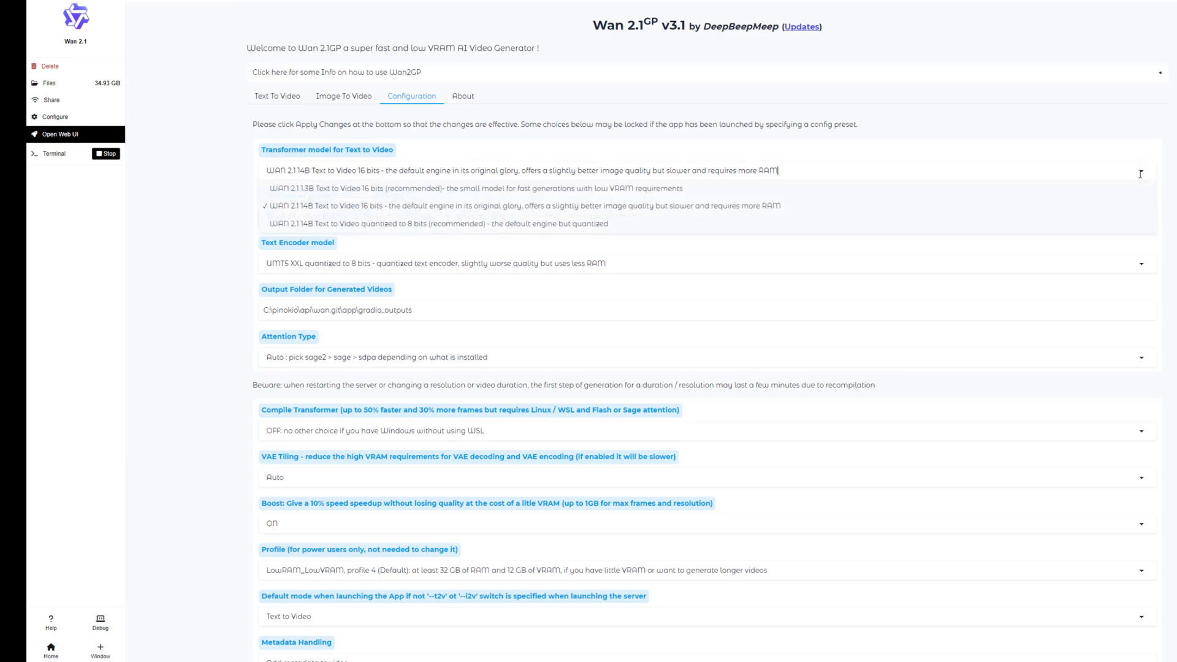
{"action": "left_click", "coordinate": [1172, 190]}
Set the image-to-video model to WAN 2.1 720p 14B 16 bits, keep the 8-bit UMT5 XXL text encoder, and apply the configuration
{"action": "left_click", "coordinate": [1144, 219]}
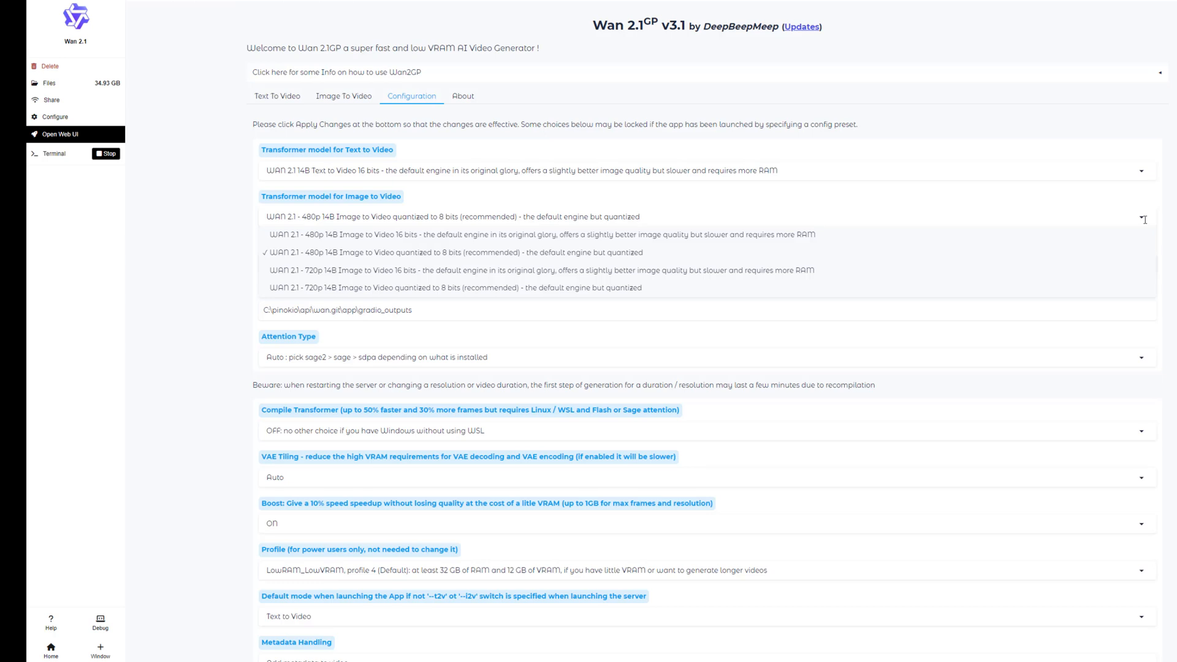
{"action": "left_click", "coordinate": [509, 271]}
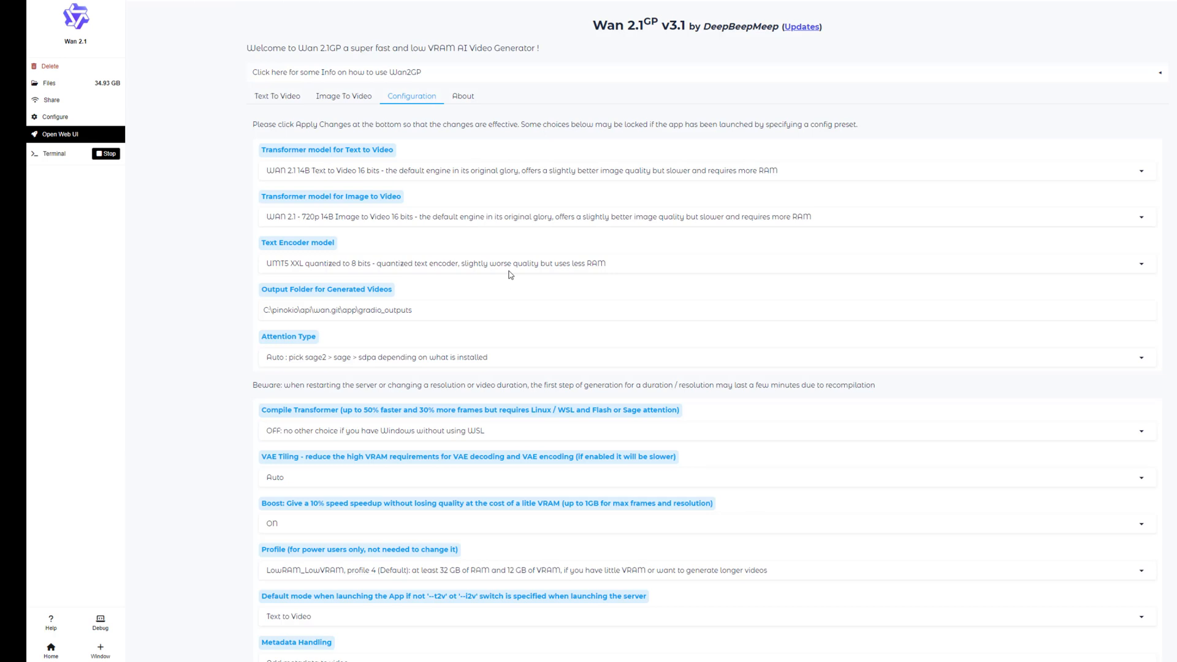
{"action": "left_click", "coordinate": [1142, 263]}
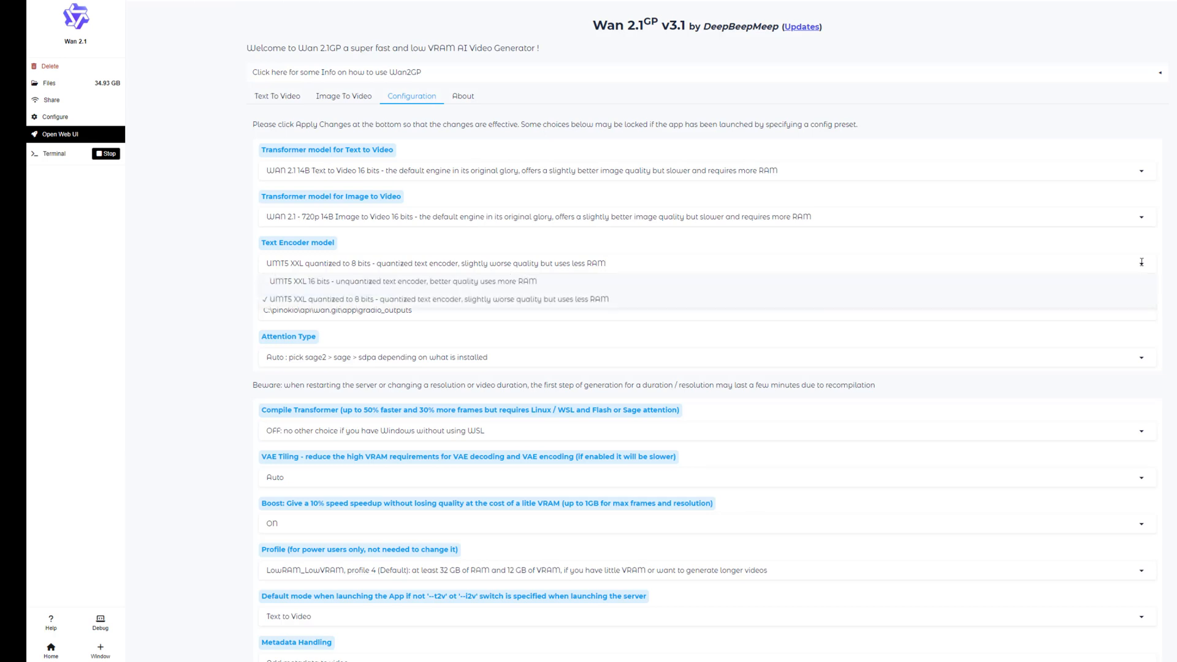
{"action": "left_click", "coordinate": [439, 298]}
{"action": "scroll", "coordinate": [706, 429], "scroll_direction": "down", "scroll_amount": 2}
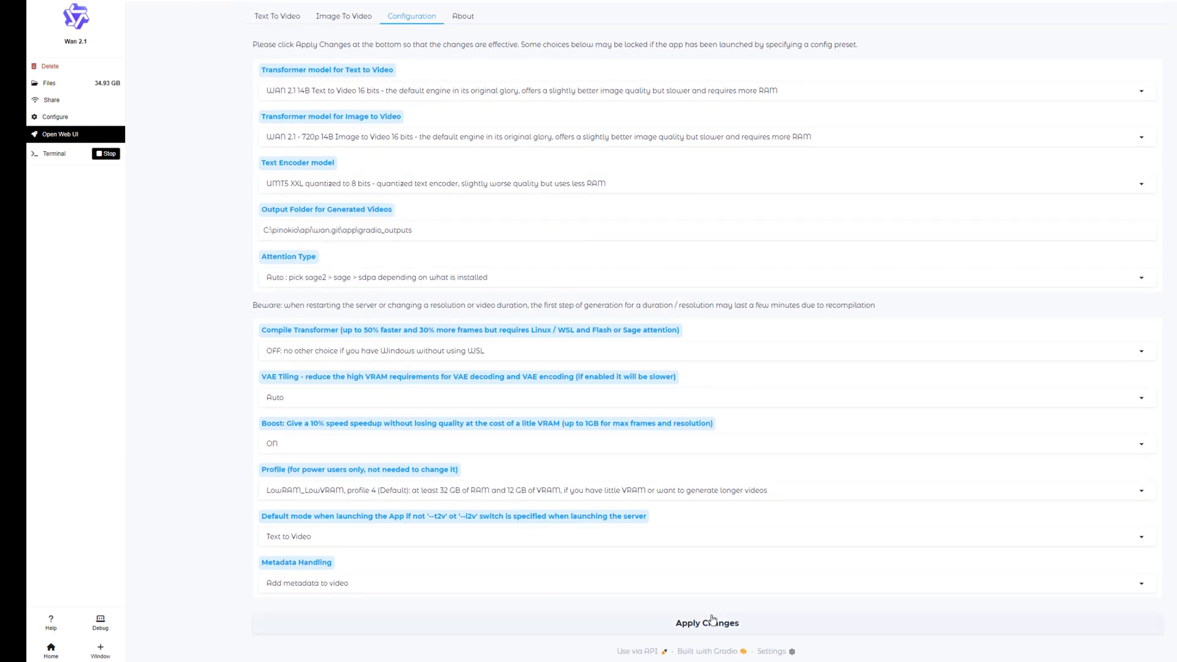
{"action": "left_click", "coordinate": [784, 631]}
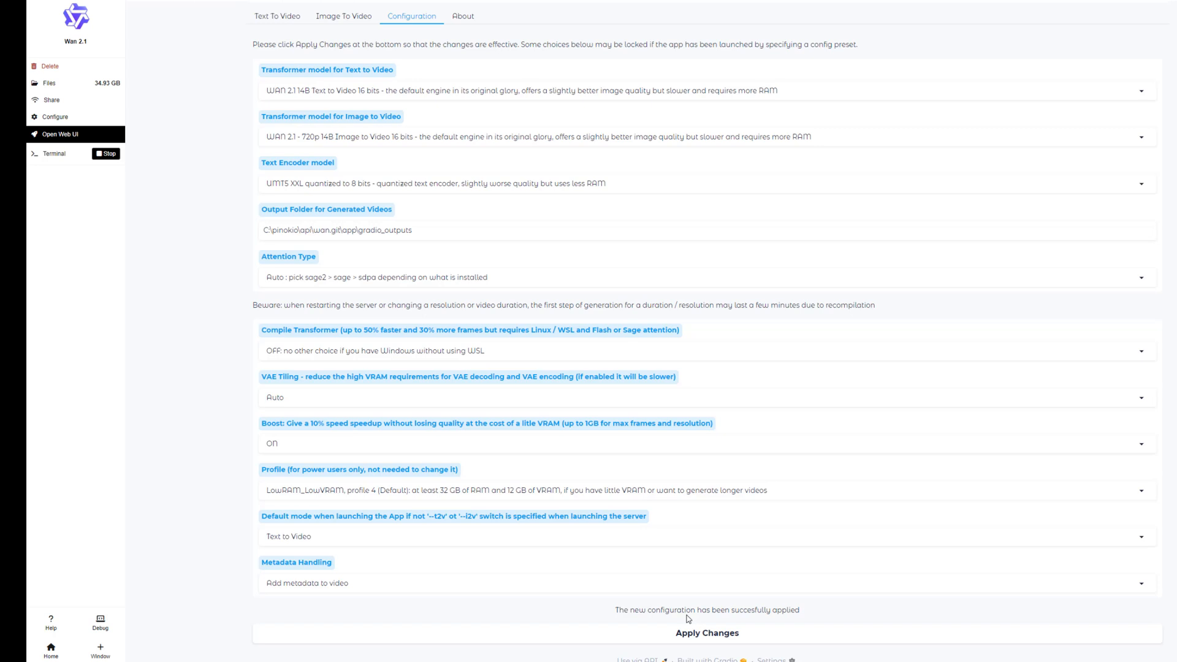
Generate the coffee shop text-to-video clip at 1280x720 (16:9, 720p) with 61 frames
{"action": "left_click", "coordinate": [277, 19]}
{"action": "left_click", "coordinate": [688, 264]}
{"action": "left_click", "coordinate": [340, 281]}
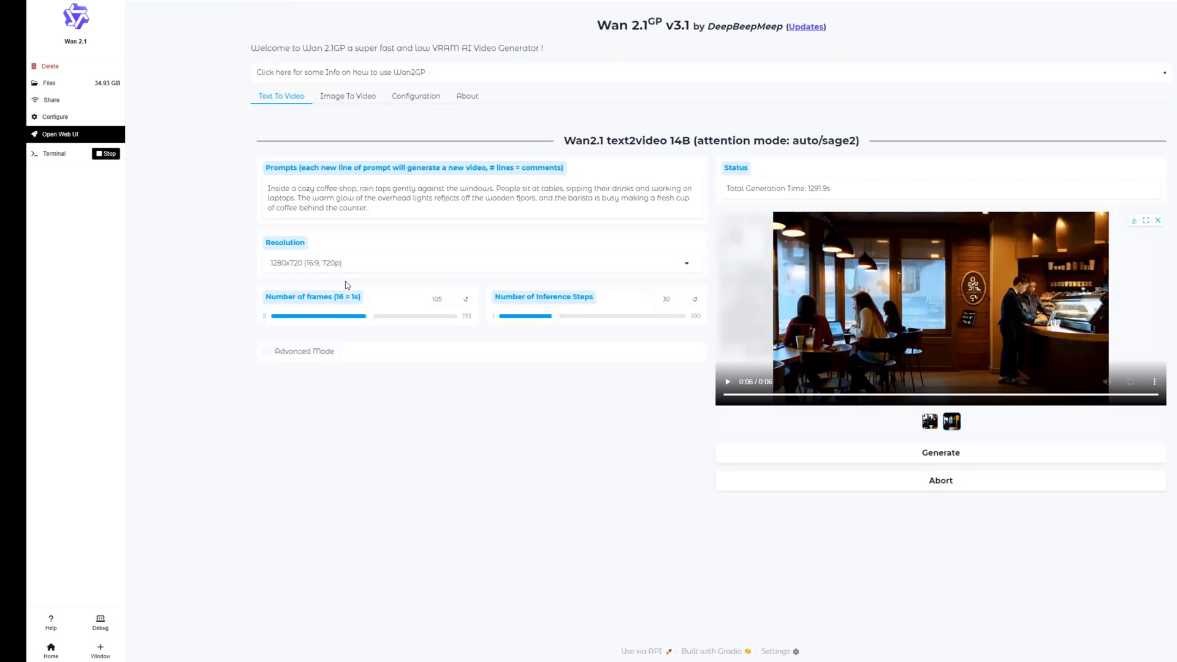
{"action": "left_click", "coordinate": [941, 452]}
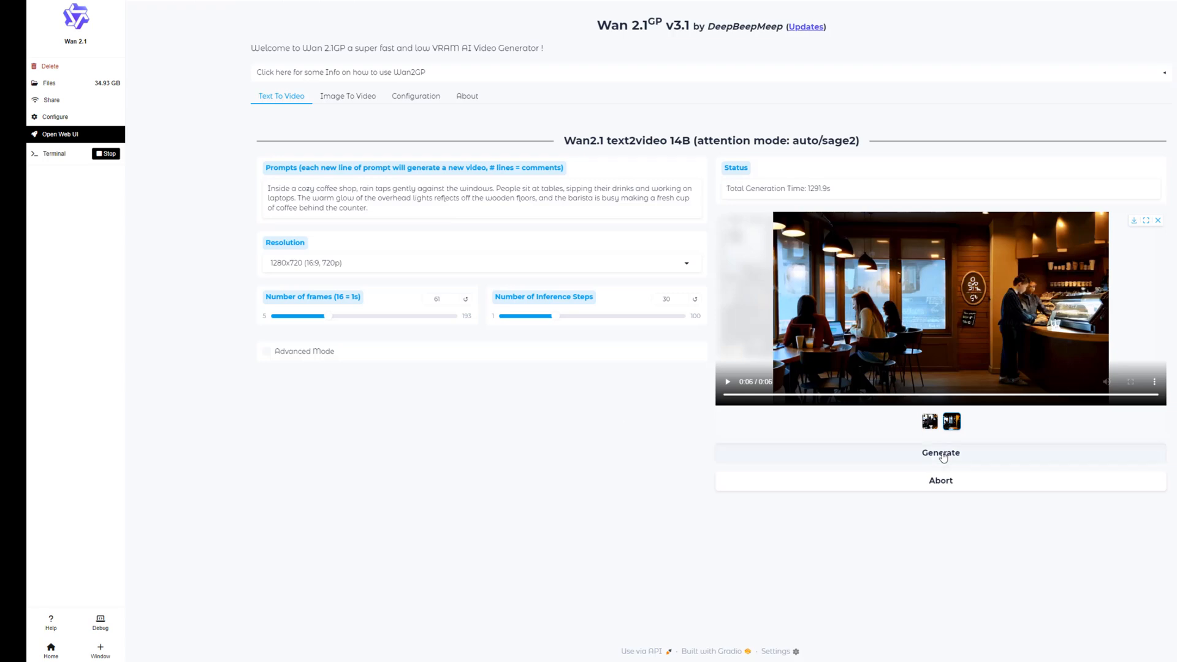